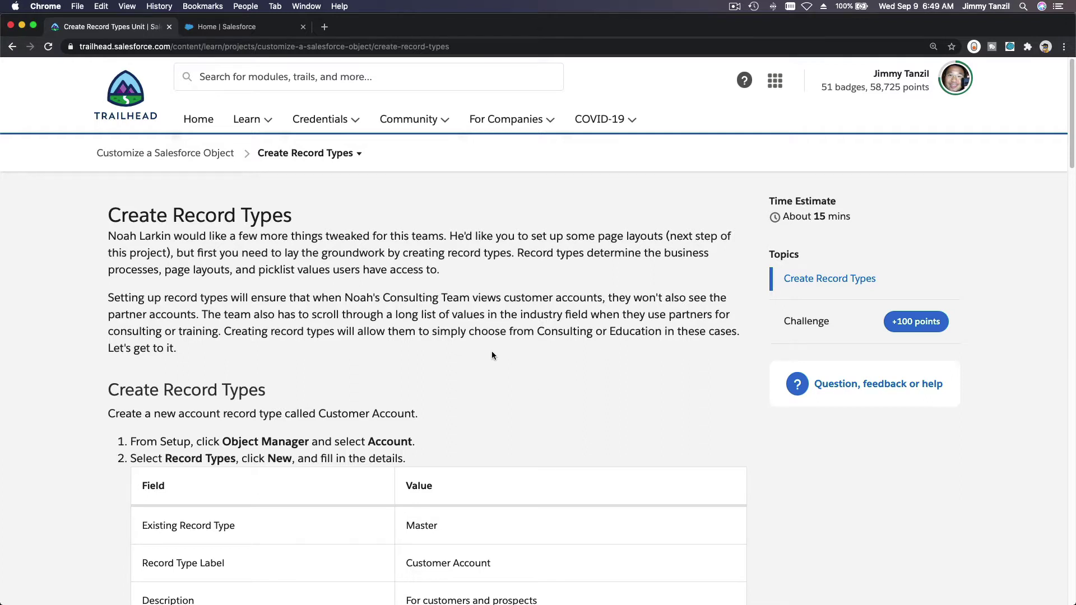
Scroll Trailhead's Create Record Types unit to the Customer Account fields and select the 'Customer Account' label
scroll(492, 355, "down", 5)
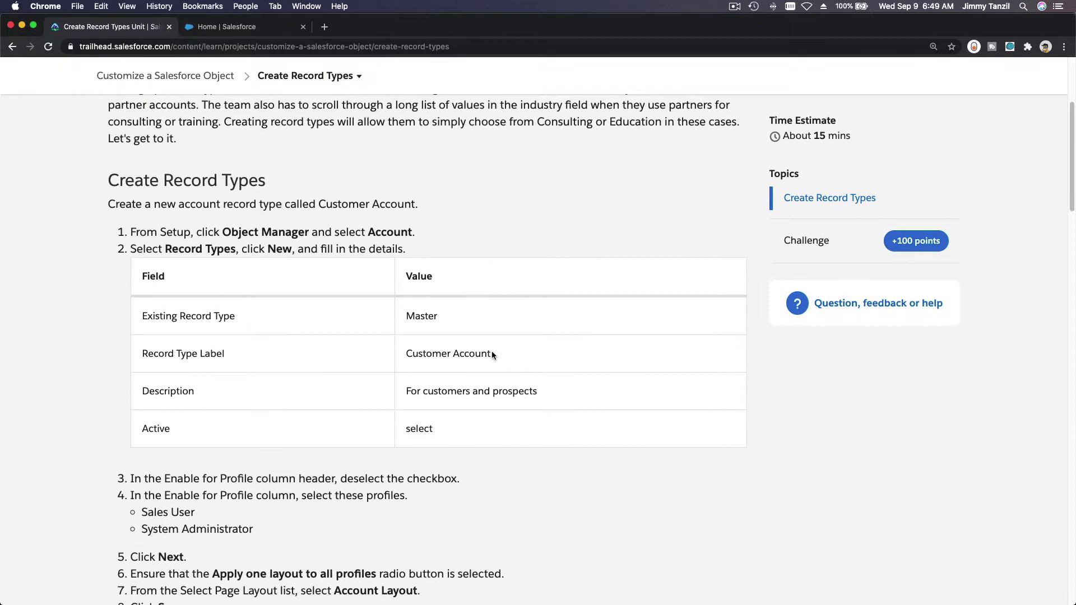
scroll(492, 354, "down", 1)
scroll(493, 355, "down", 2)
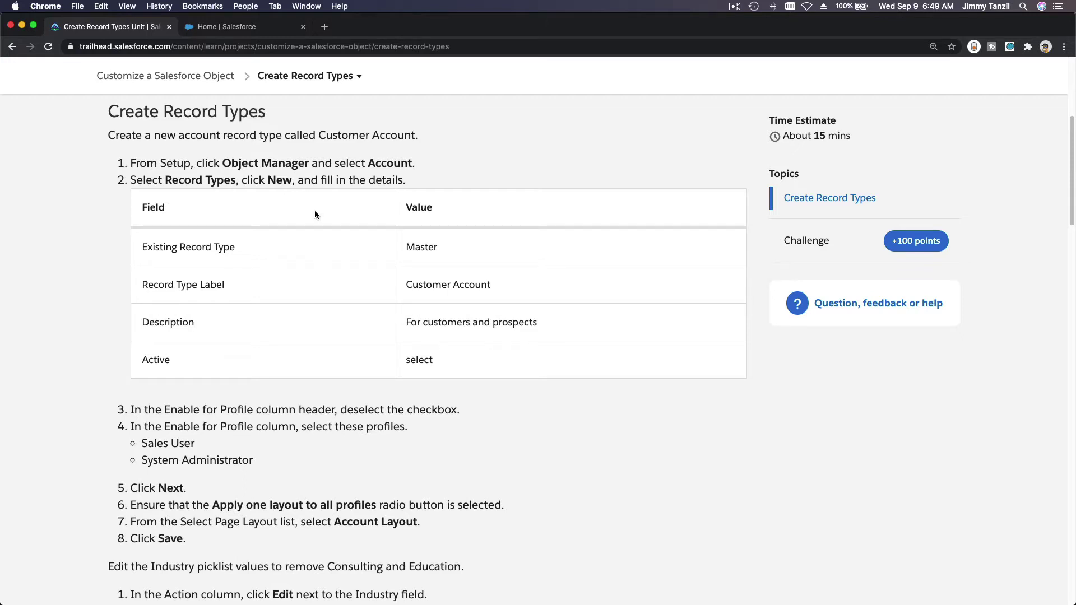
double_click(391, 163)
left_click(260, 343)
left_click_drag(407, 286, 489, 286)
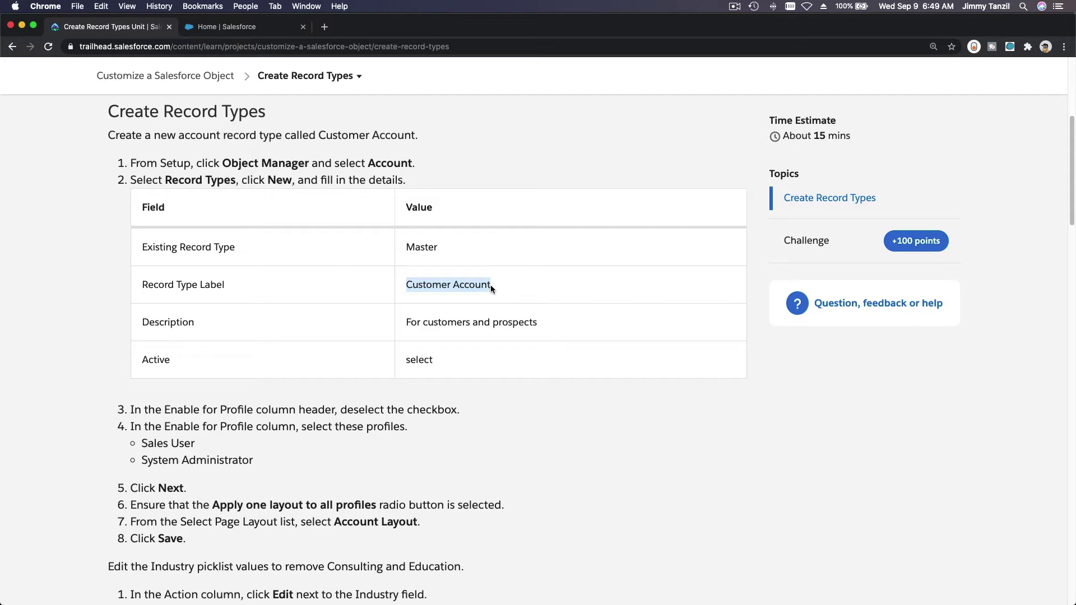
Go to Object Manager's Account record types in Setup and start a new record type
left_click(257, 28)
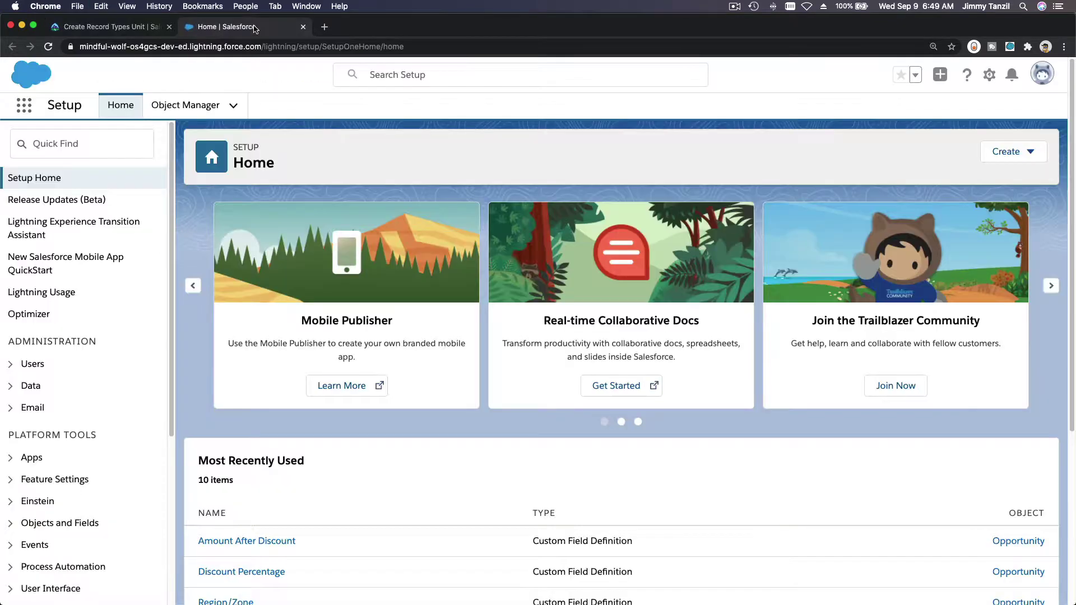
left_click(190, 112)
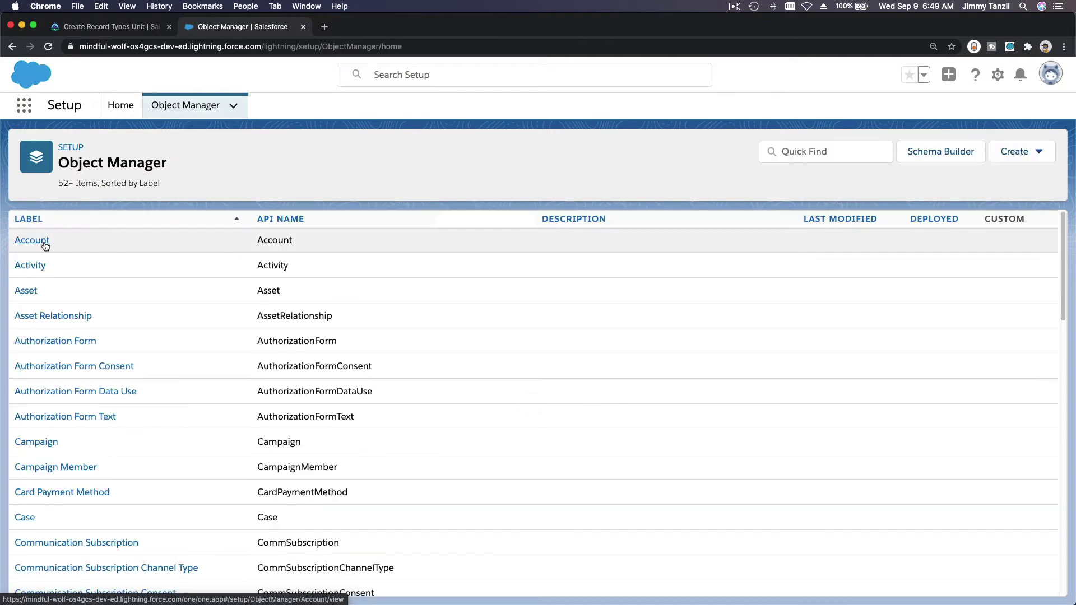
left_click(43, 243)
scroll(125, 257, "down", 2)
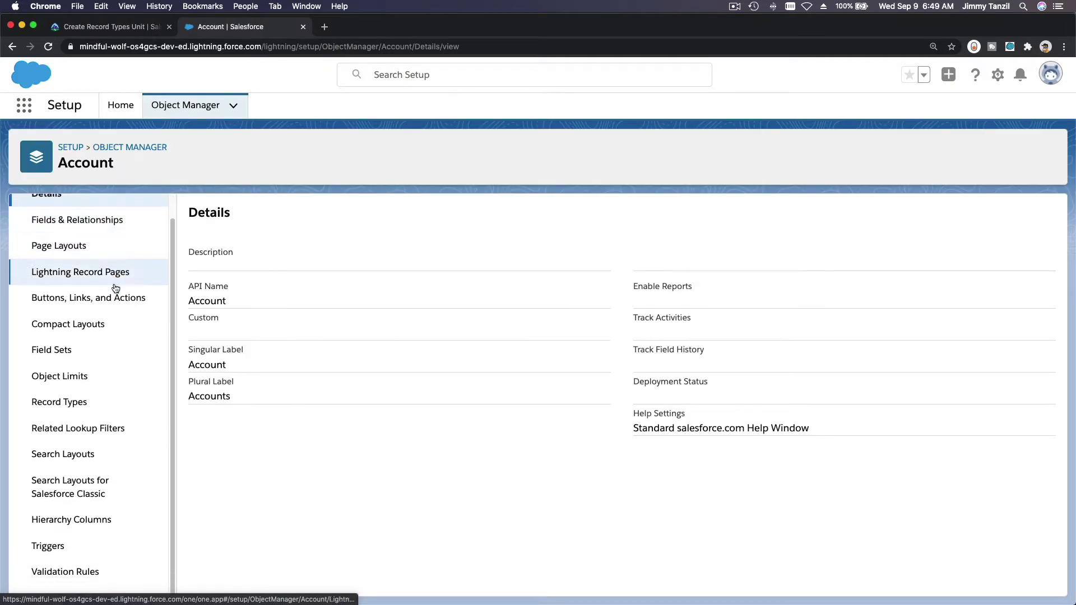
left_click(121, 404)
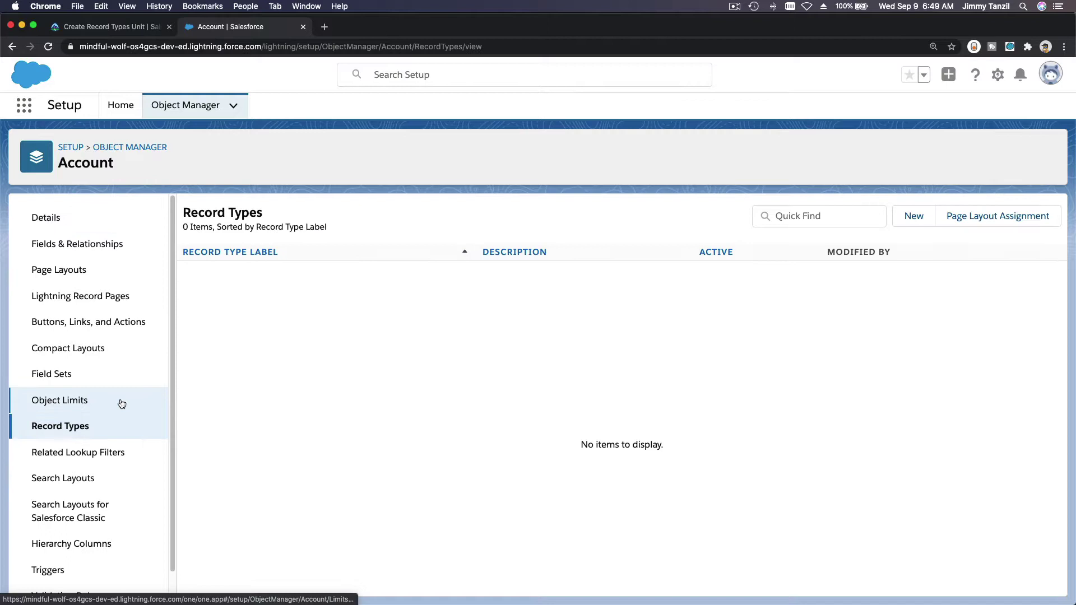
left_click(914, 216)
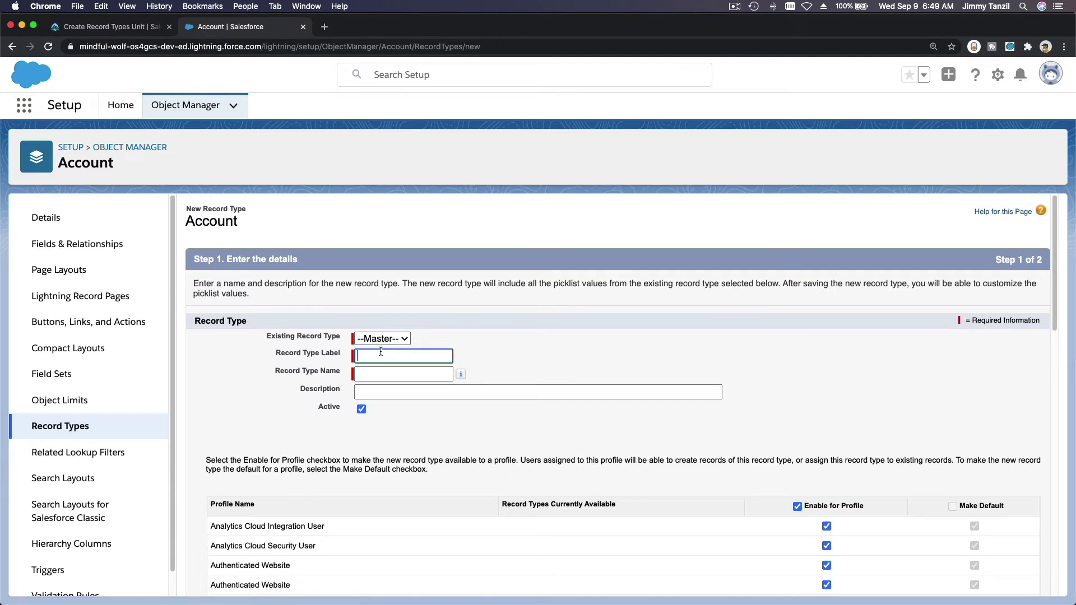
Label it Customer Account, letting the name auto-fill, and keep Master as the base
type("Customer Account")
key("Tab")
left_click(394, 339)
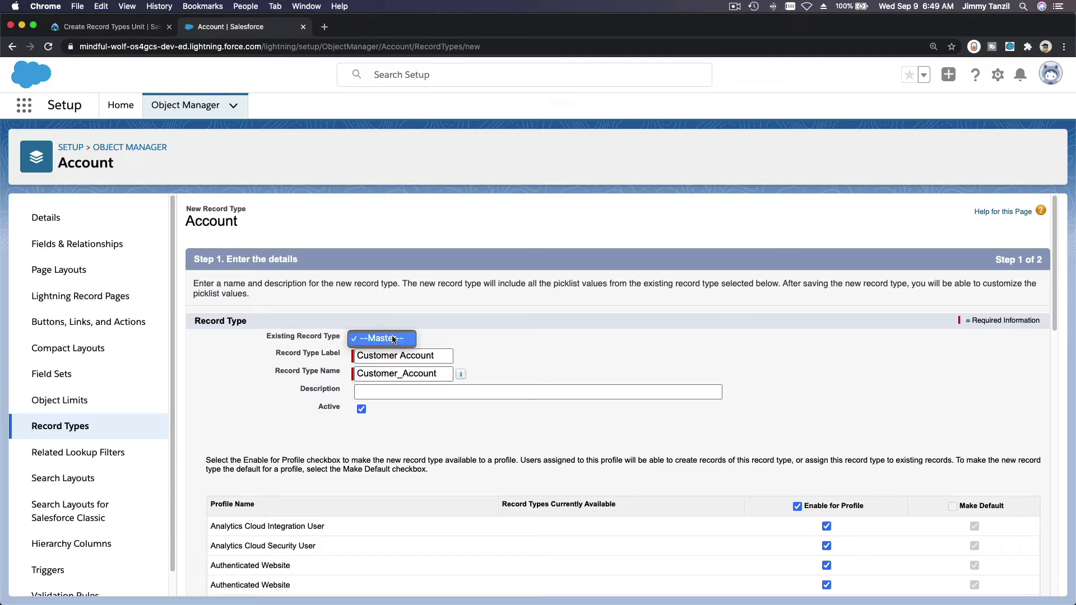
left_click(394, 339)
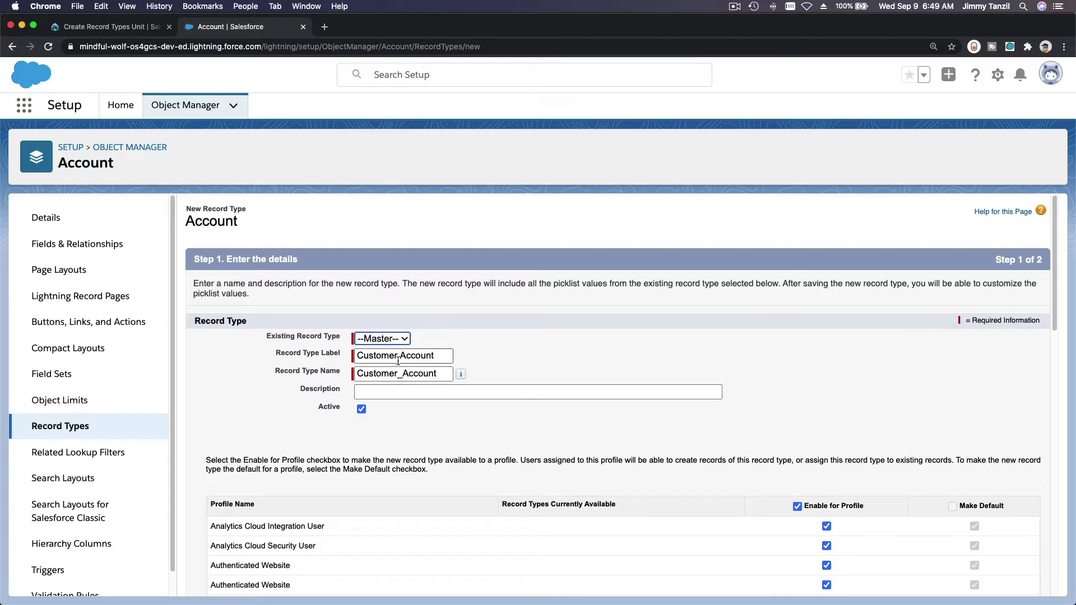
Copy 'For customers and prospects' from Trailhead into the description, then review the profile steps
left_click(98, 27)
triple_click(442, 323)
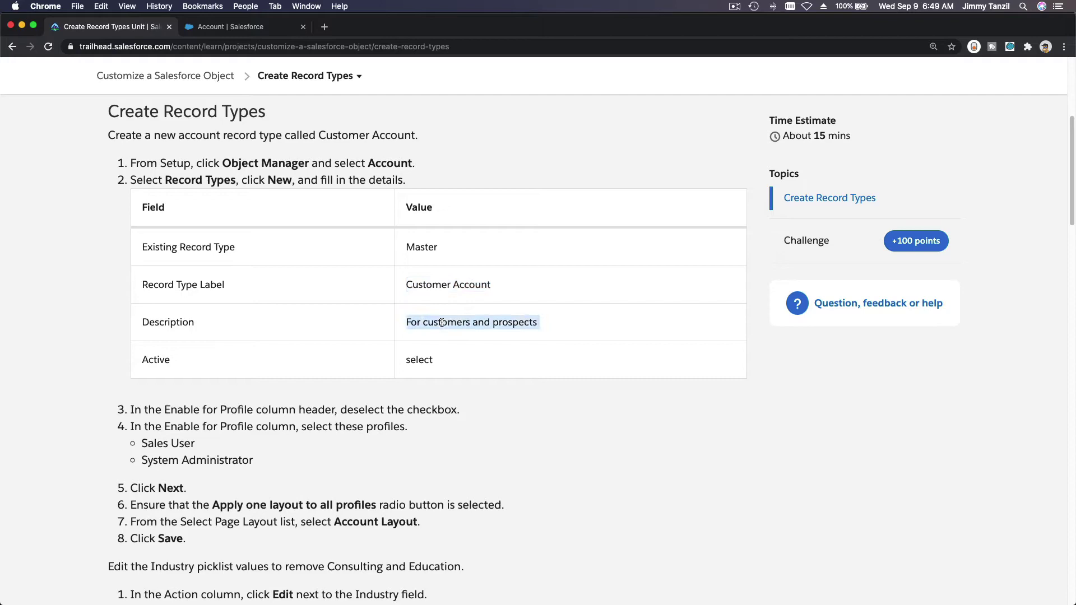
key("super+c")
left_click(277, 26)
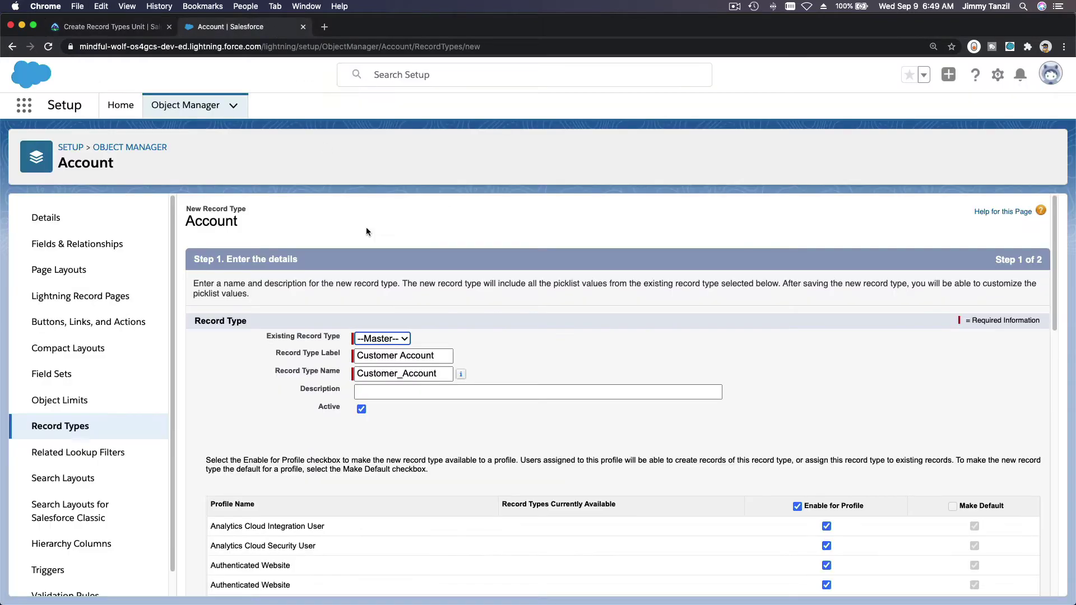
left_click(415, 392)
key("super+v")
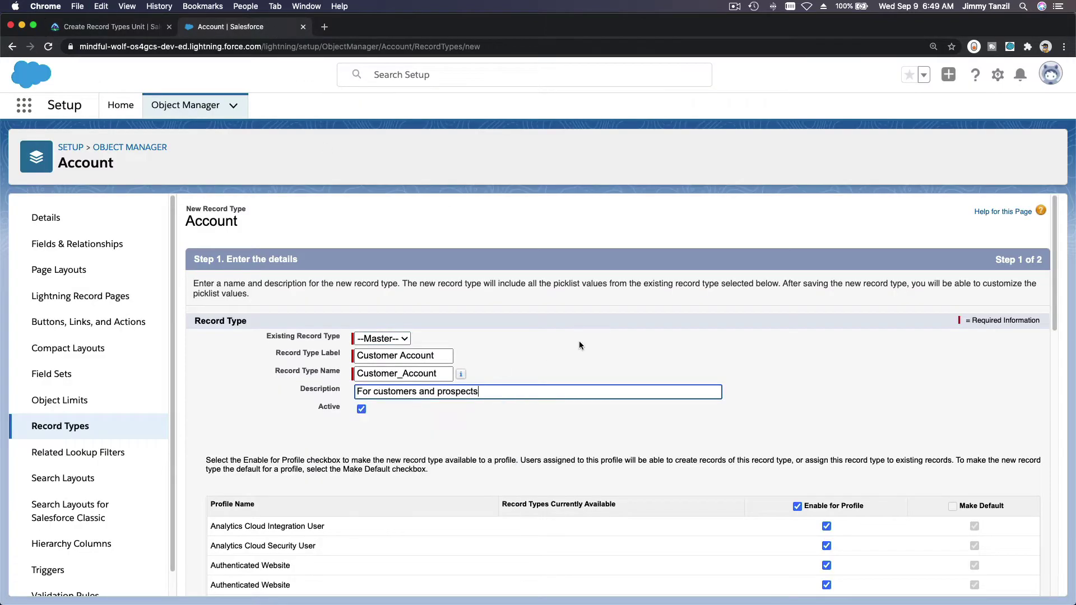
scroll(580, 346, "down", 5)
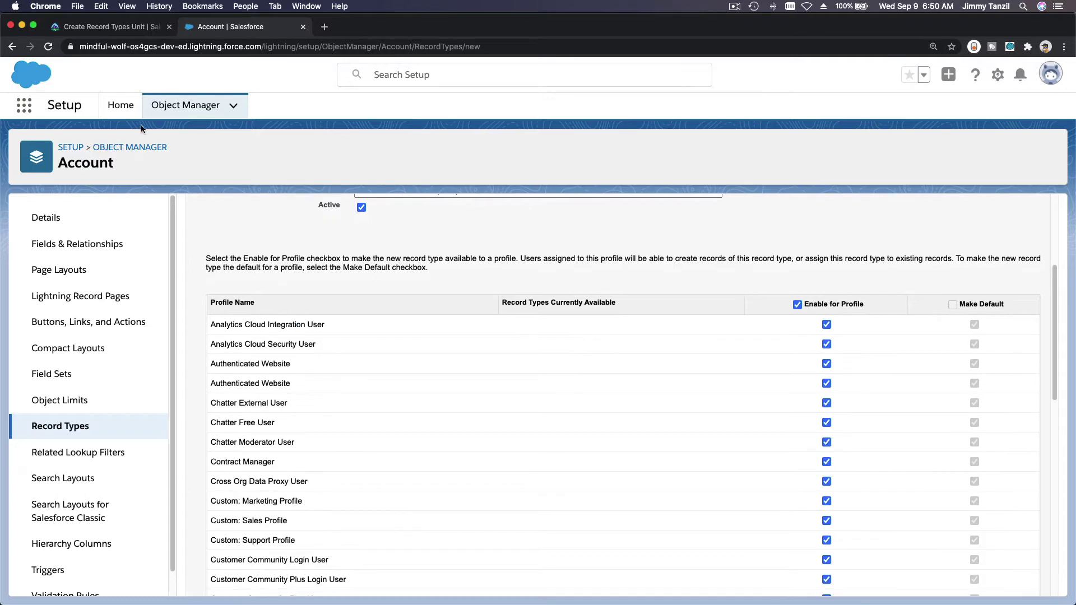
left_click(115, 28)
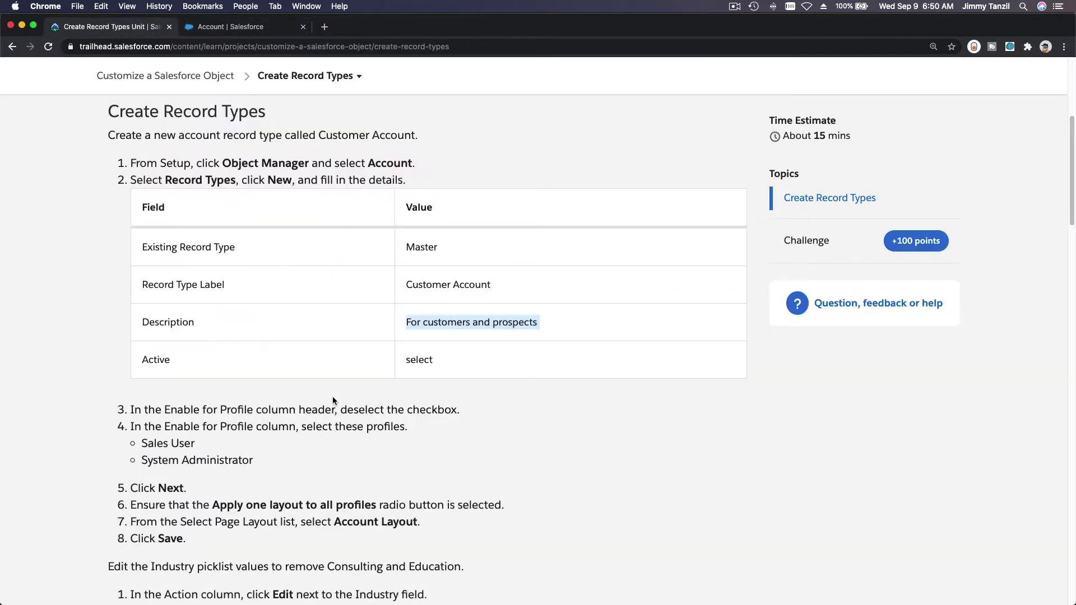
scroll(398, 414, "down", 2)
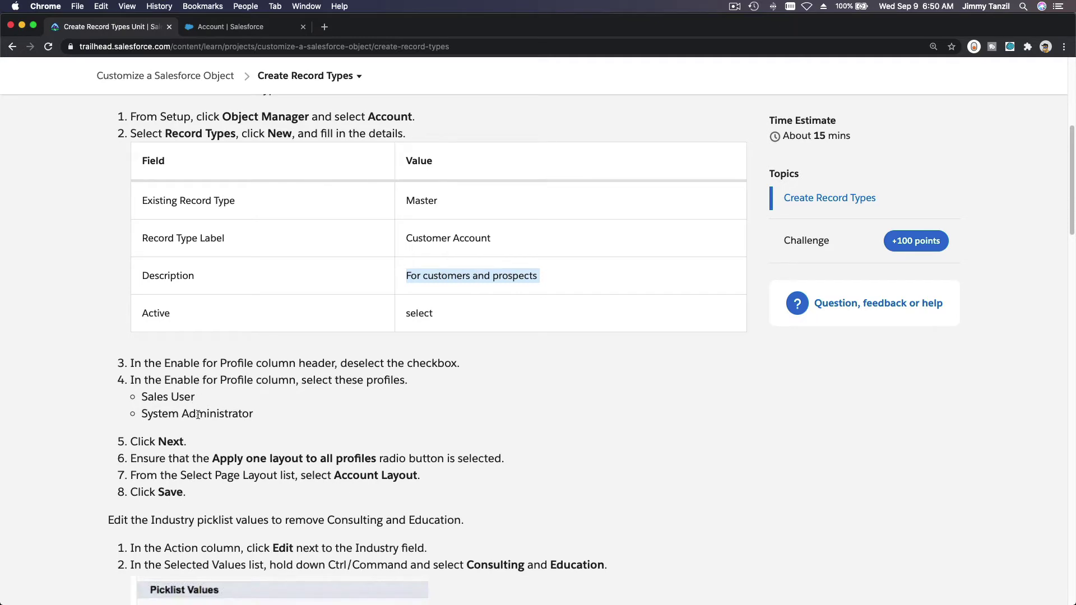
Clear the all-profiles Enable checkbox, enable Sales User and System Administrator, then proceed to Step 2
left_click(230, 27)
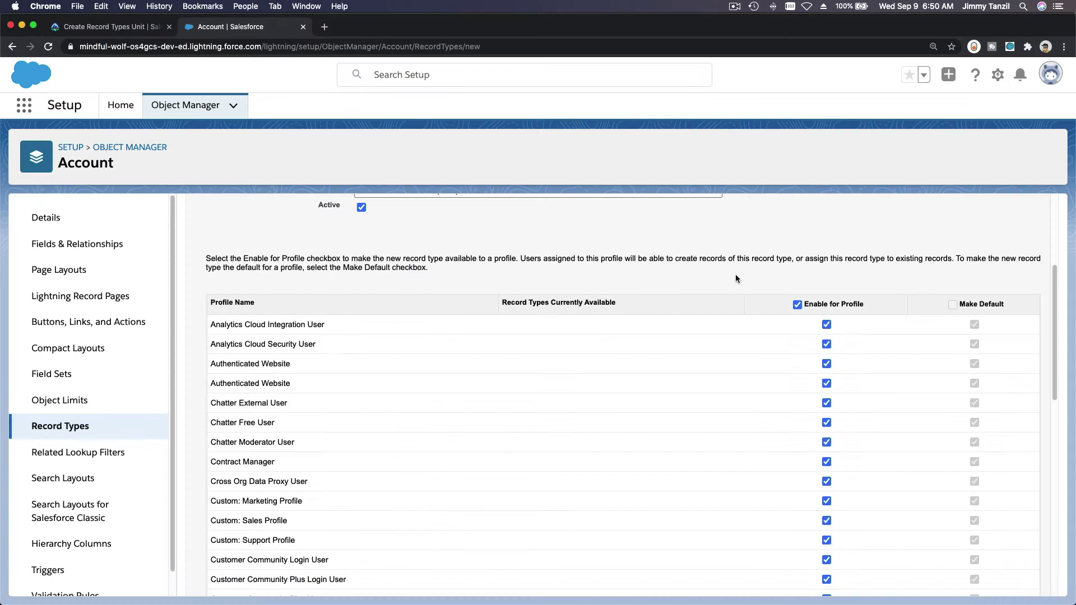
left_click(797, 304)
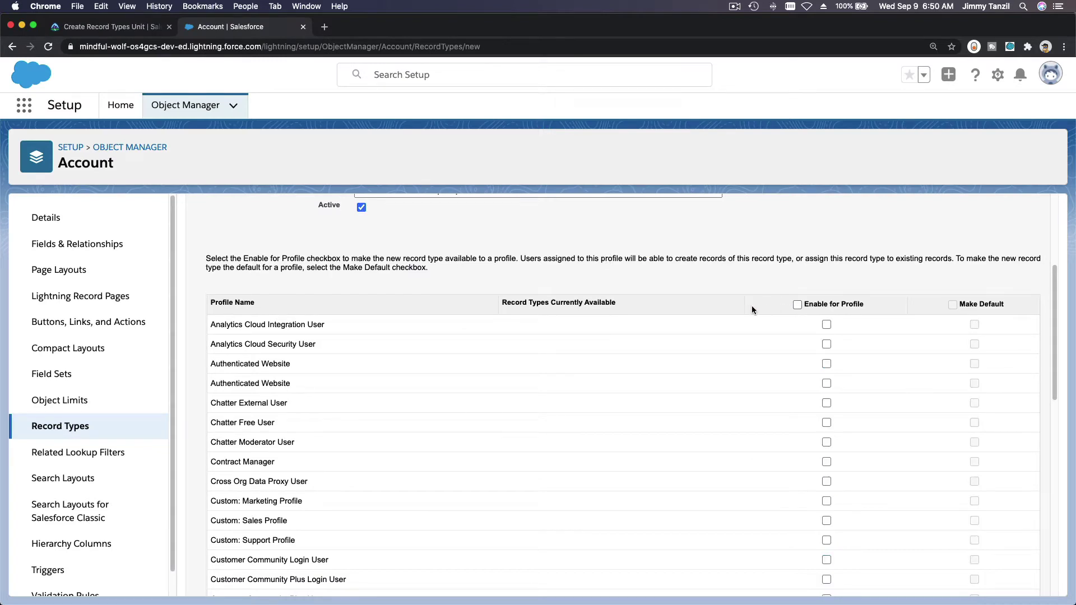
scroll(752, 305, "down", 5)
scroll(758, 416, "down", 5)
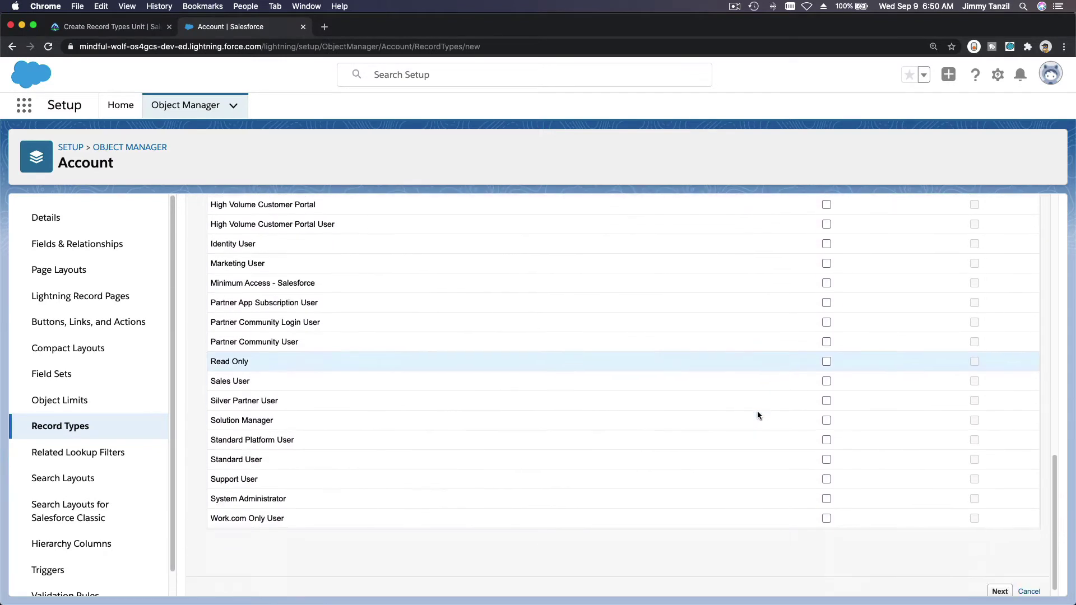
left_click(828, 370)
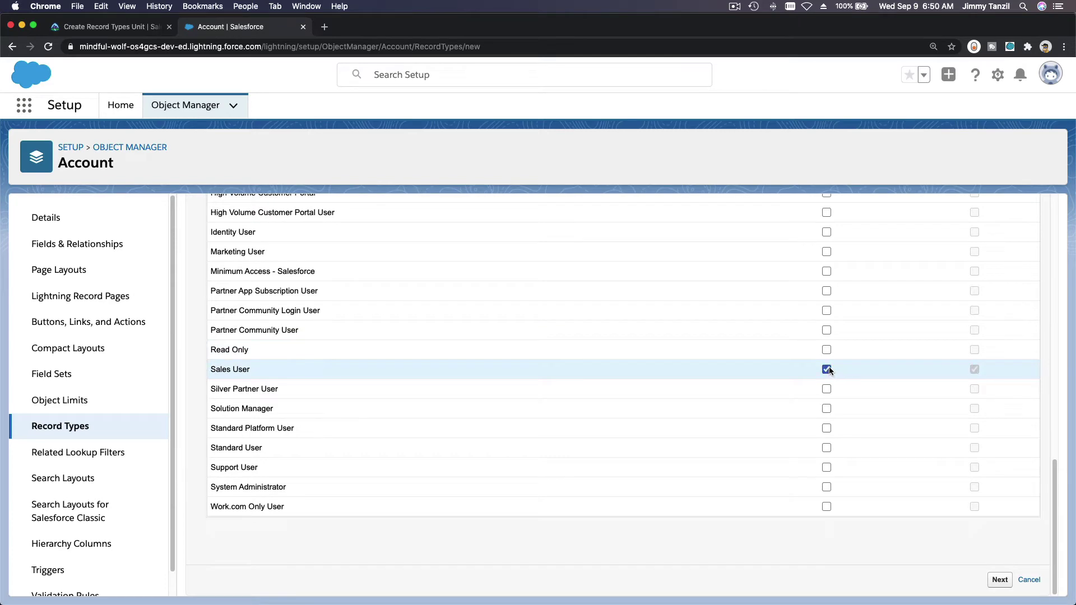
left_click(827, 487)
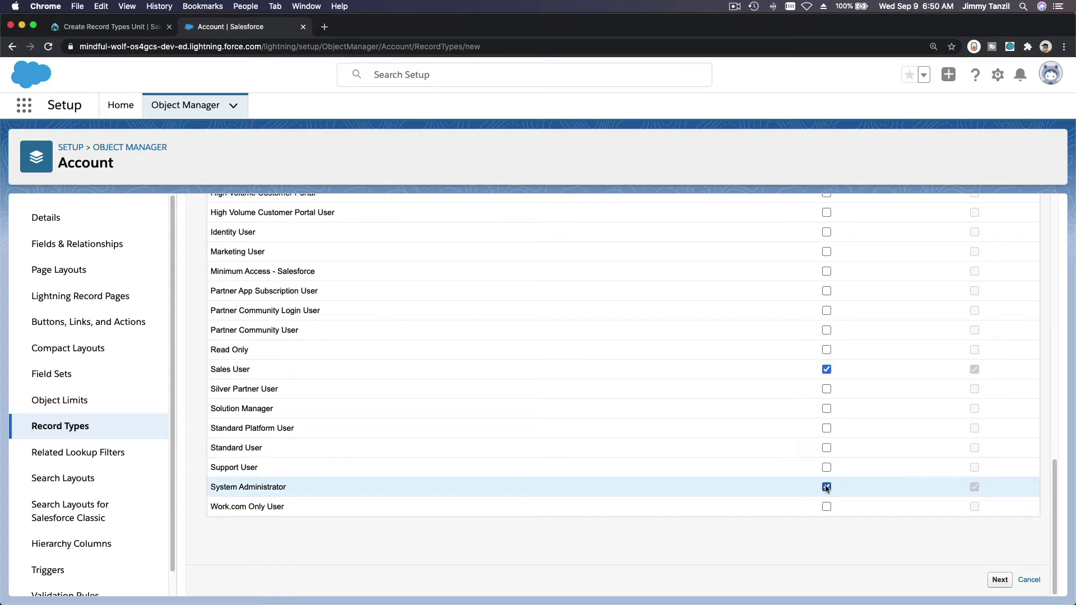
left_click(114, 27)
scroll(371, 347, "down", 2)
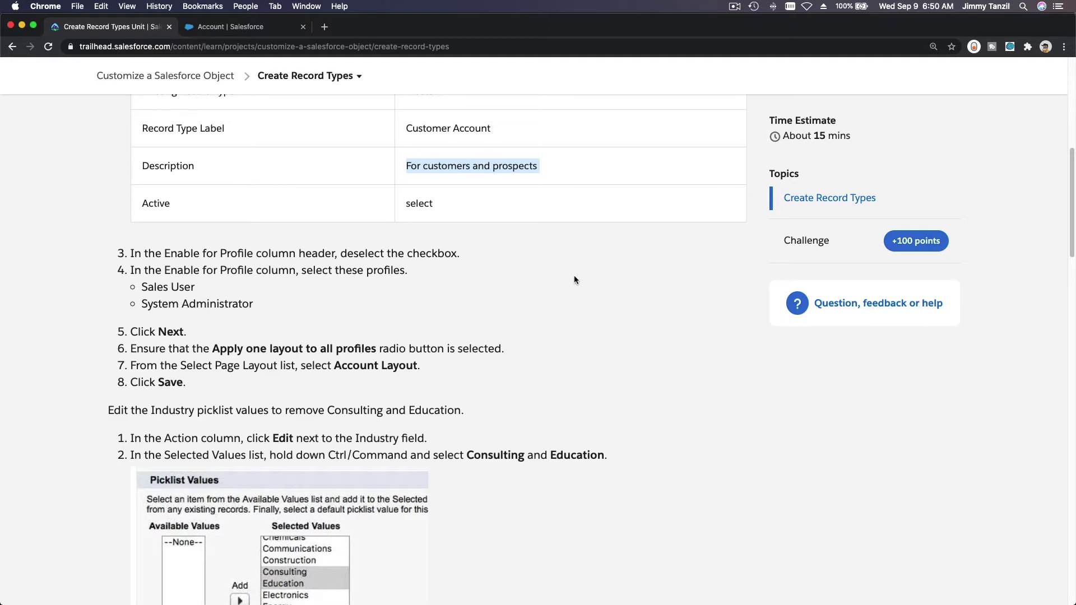
left_click(252, 27)
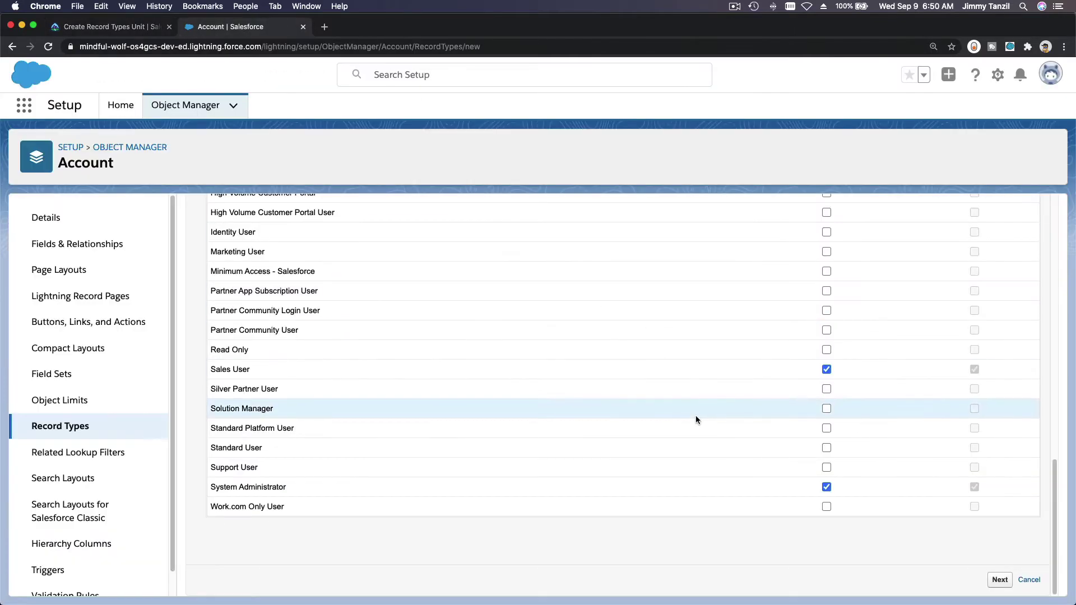
left_click(986, 579)
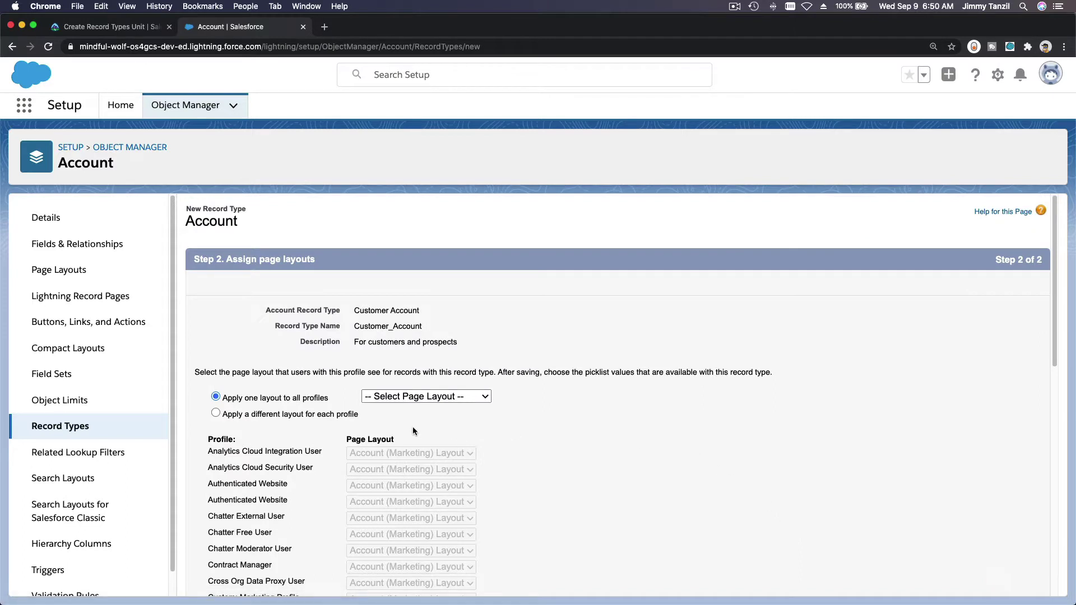
Choose Account Layout under 'Apply one layout to all profiles' and recheck the instructions
left_click(417, 397)
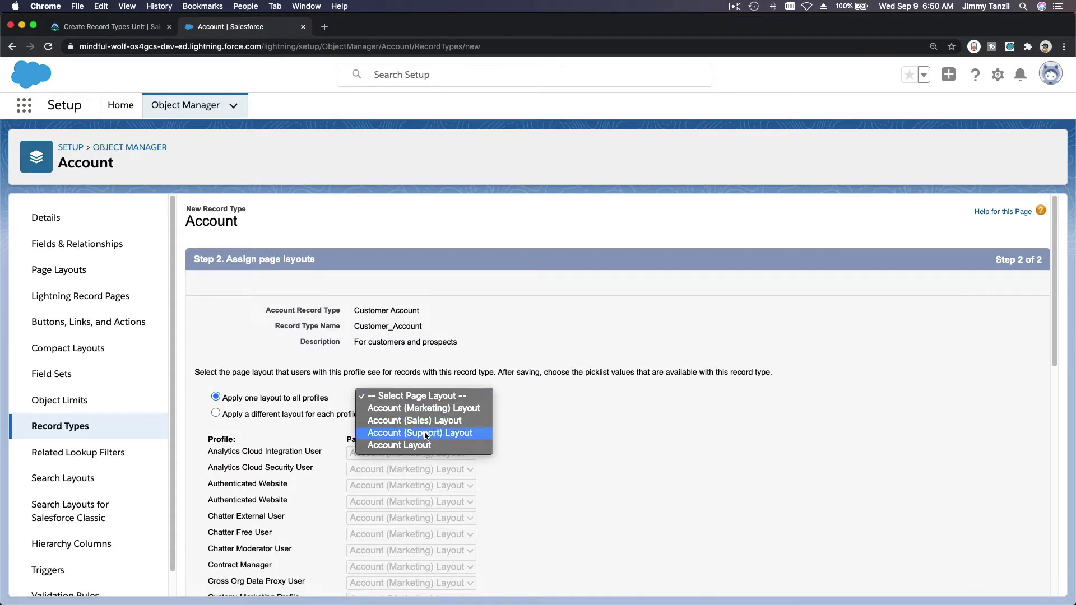
left_click(429, 445)
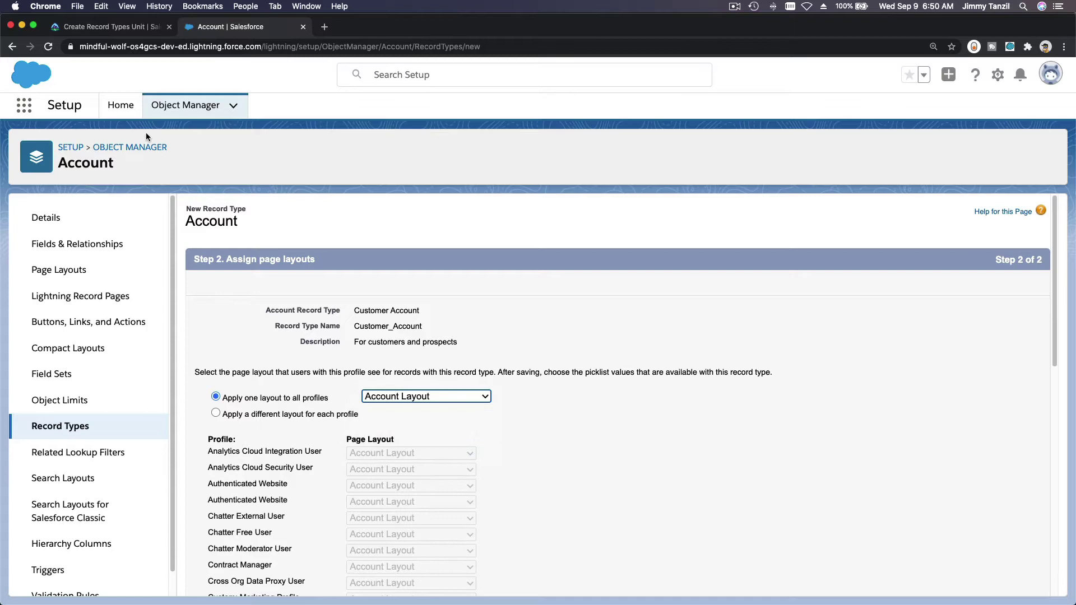
left_click(122, 34)
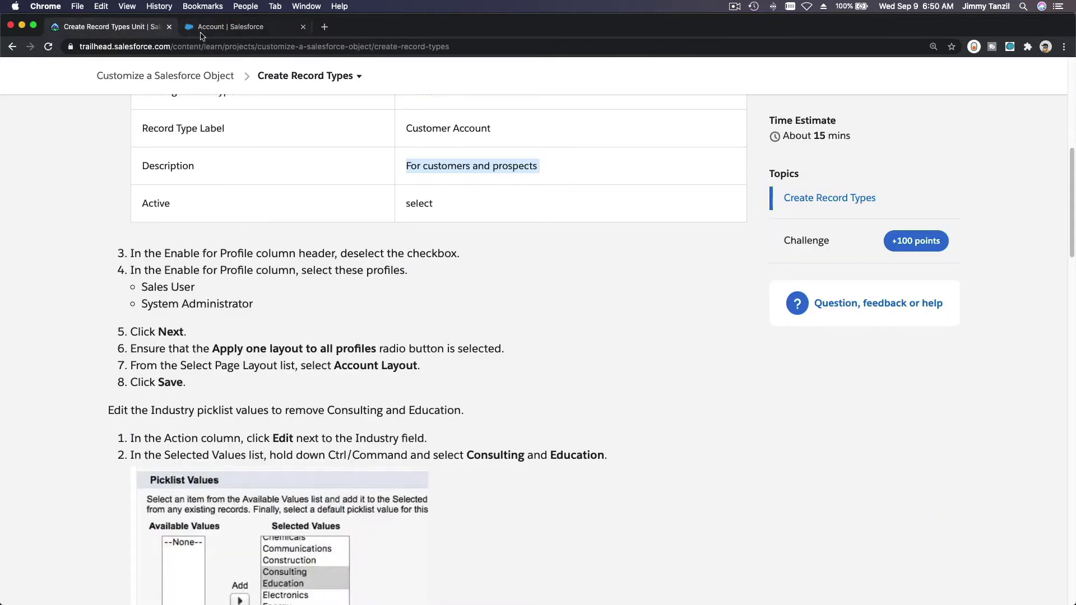
left_click(225, 28)
scroll(468, 337, "down", 4)
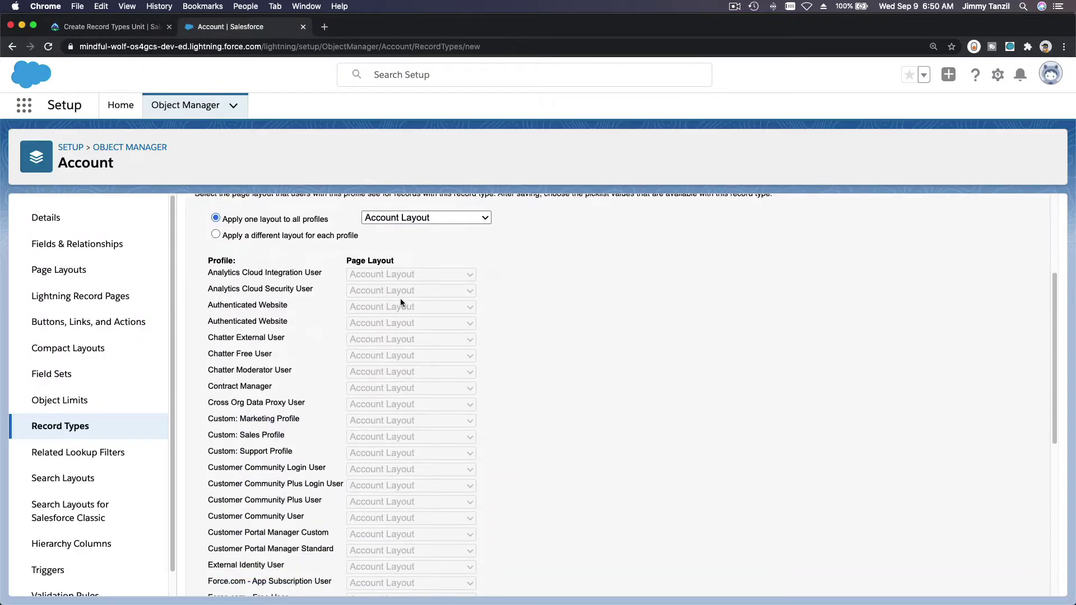
scroll(625, 329, "down", 6)
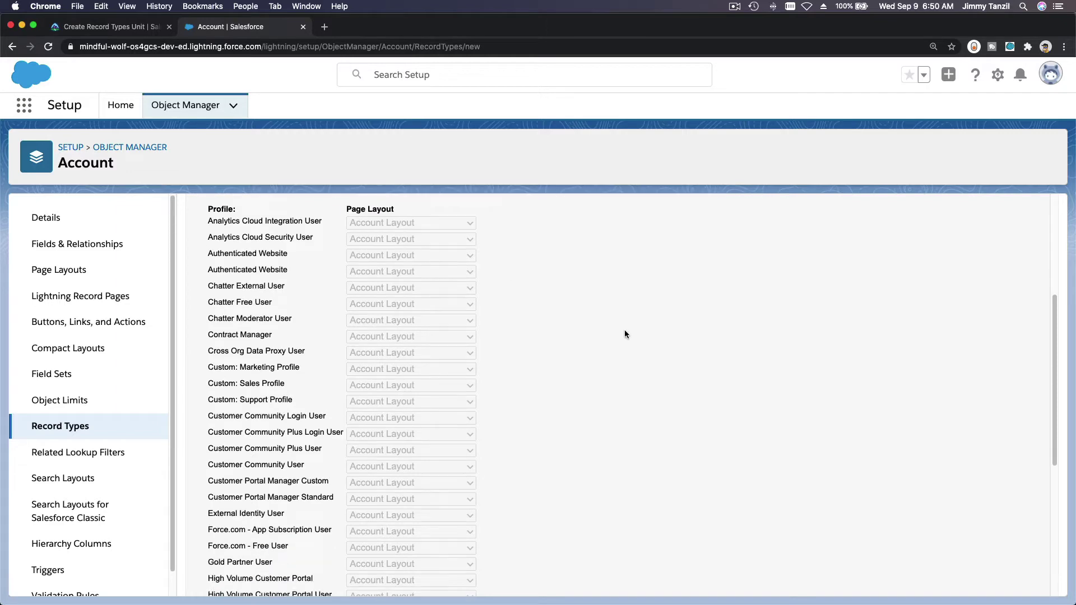
scroll(624, 329, "up", 9)
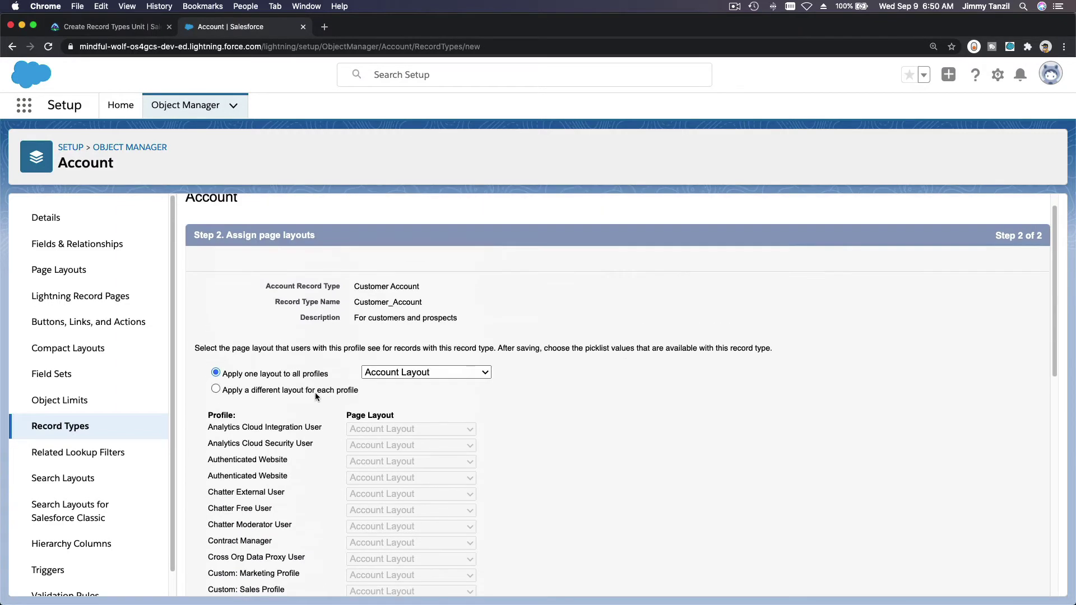
Compare the per-profile layout option, settle on one layout for all profiles, and save
left_click(332, 392)
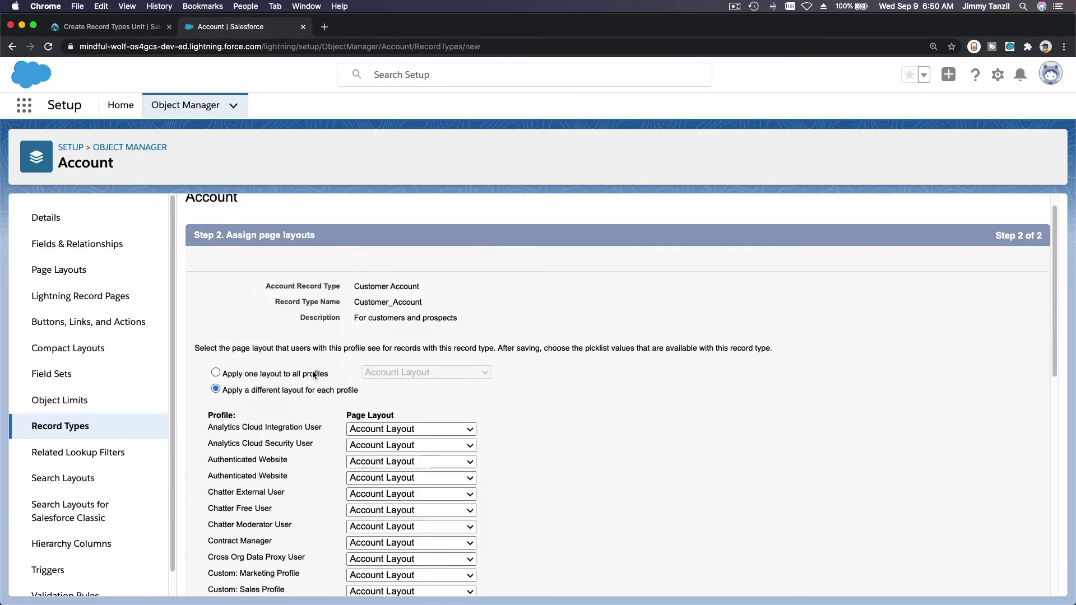
left_click(317, 374)
left_click(297, 391)
left_click(313, 375)
left_click(311, 390)
left_click(392, 429)
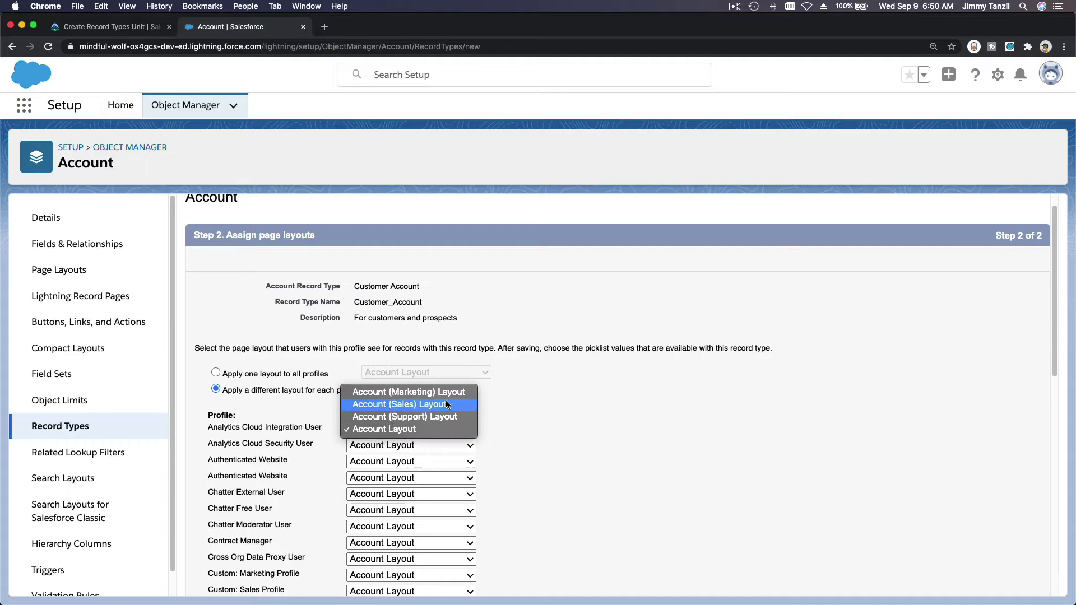
left_click(574, 417)
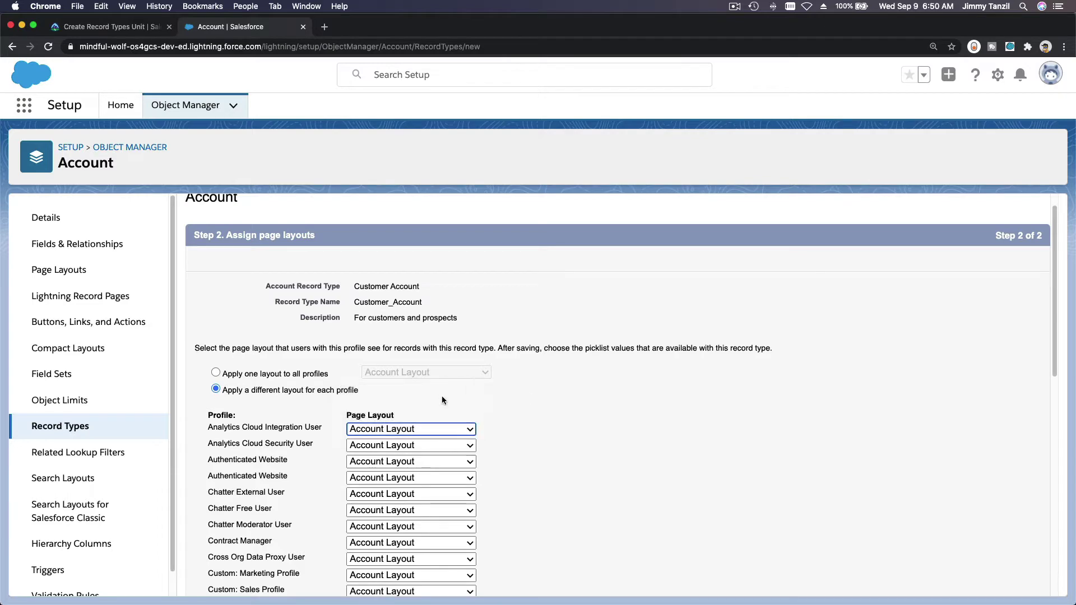
left_click(278, 374)
scroll(596, 423, "down", 1)
scroll(596, 424, "down", 10)
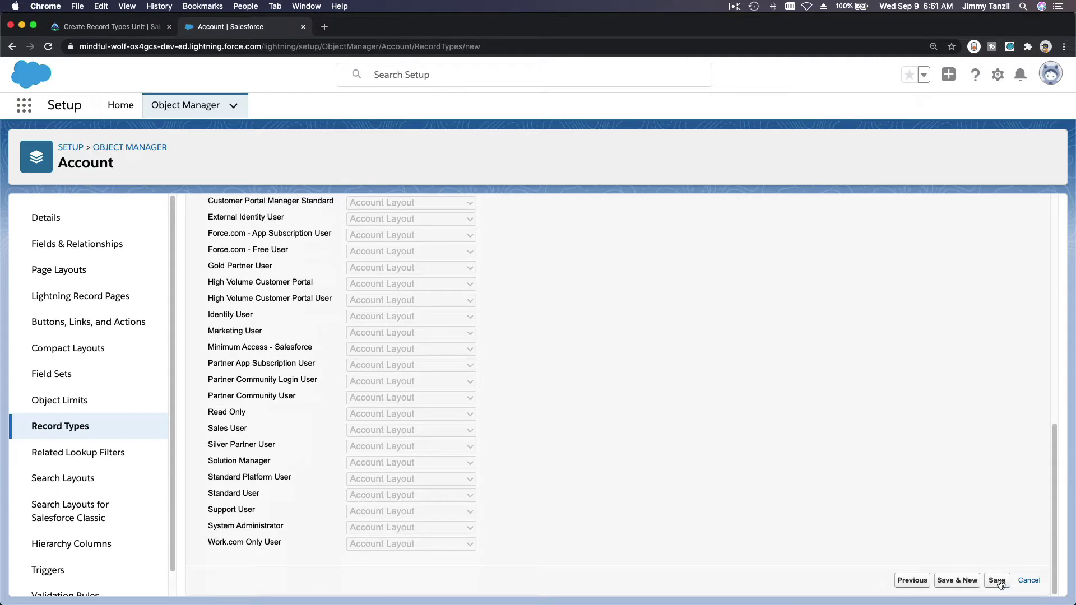
left_click(998, 580)
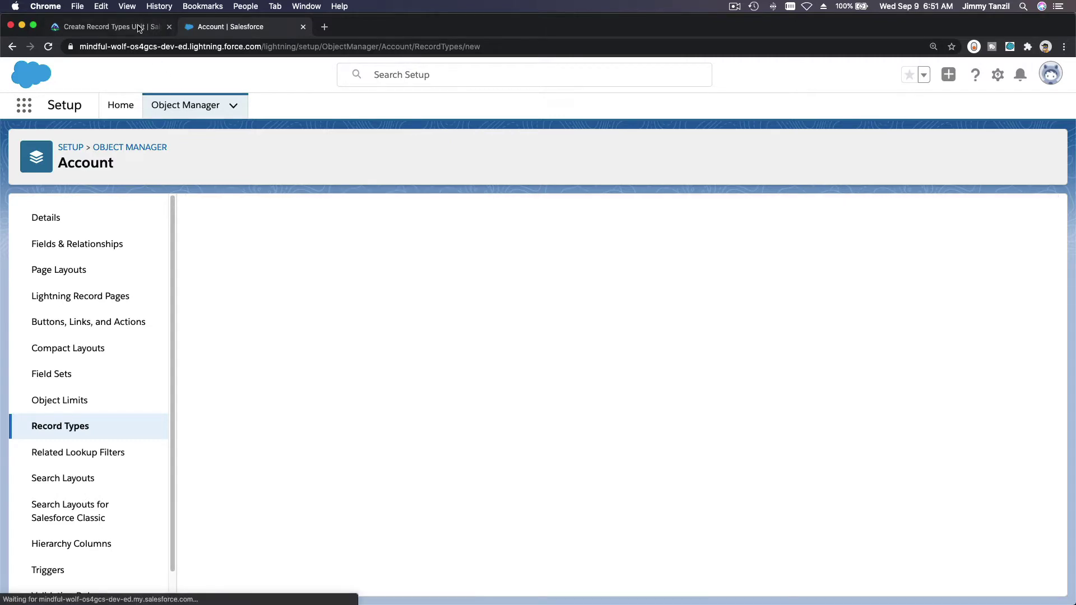
Read Trailhead's instructions for removing Consulting and Education from Industry, then return to Salesforce
key("super+1")
left_click(492, 317)
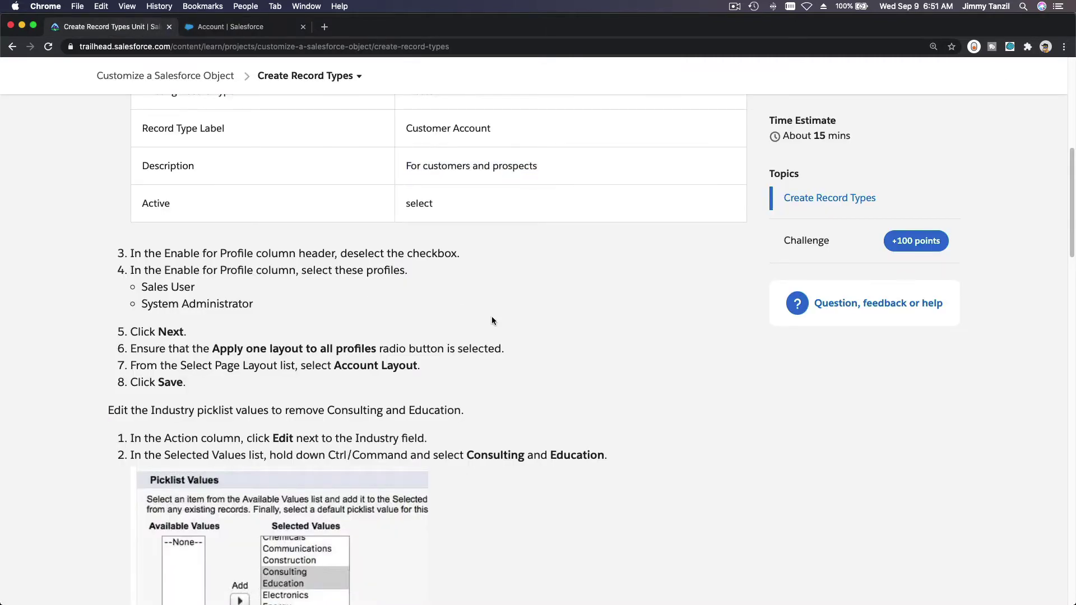
scroll(493, 317, "down", 5)
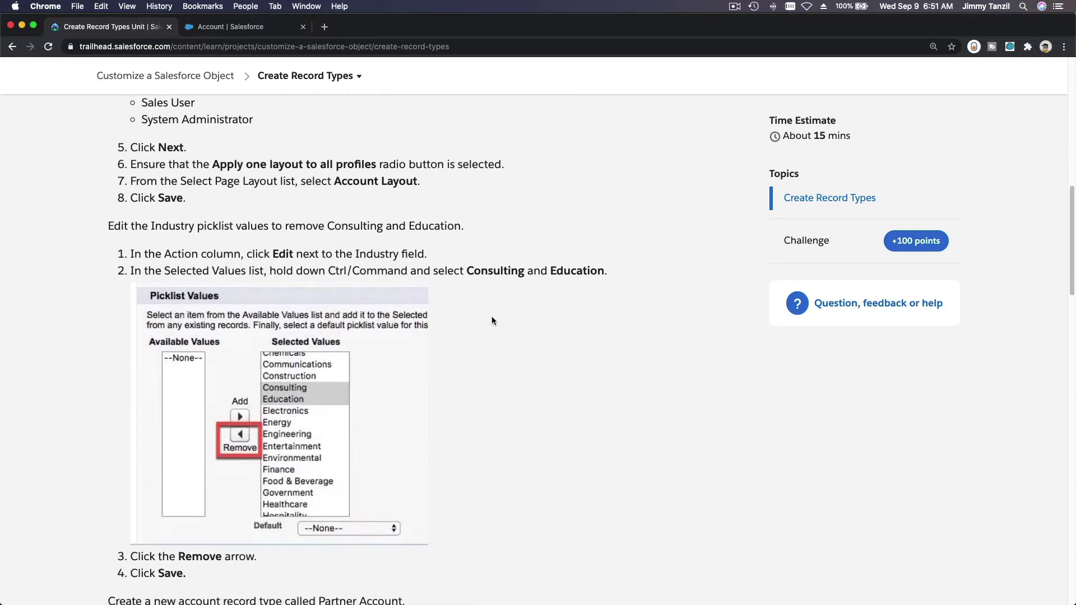
scroll(493, 317, "down", 2)
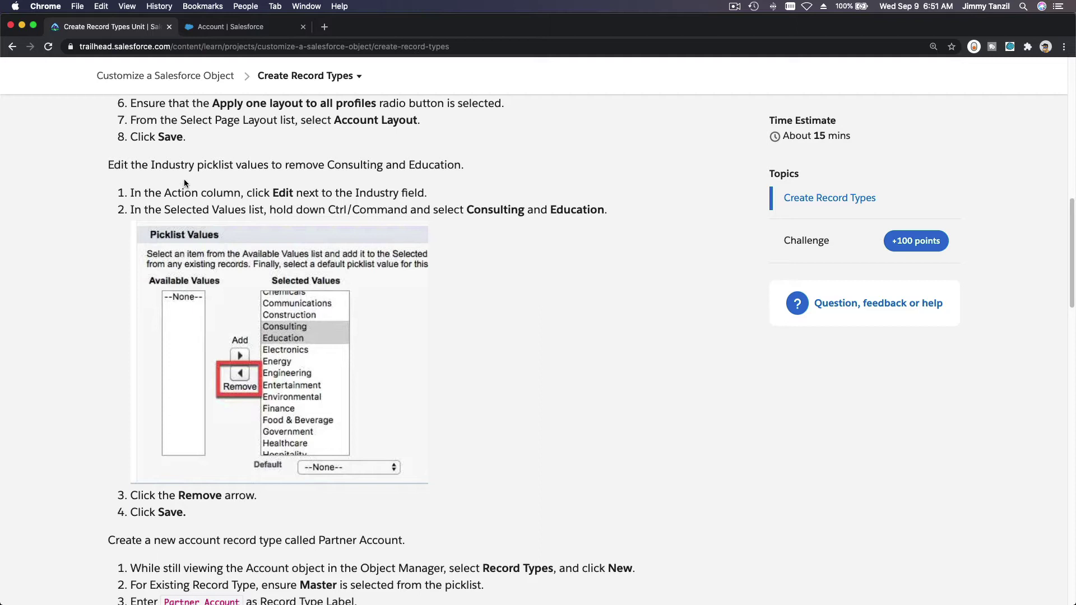
scroll(184, 183, "down", 1)
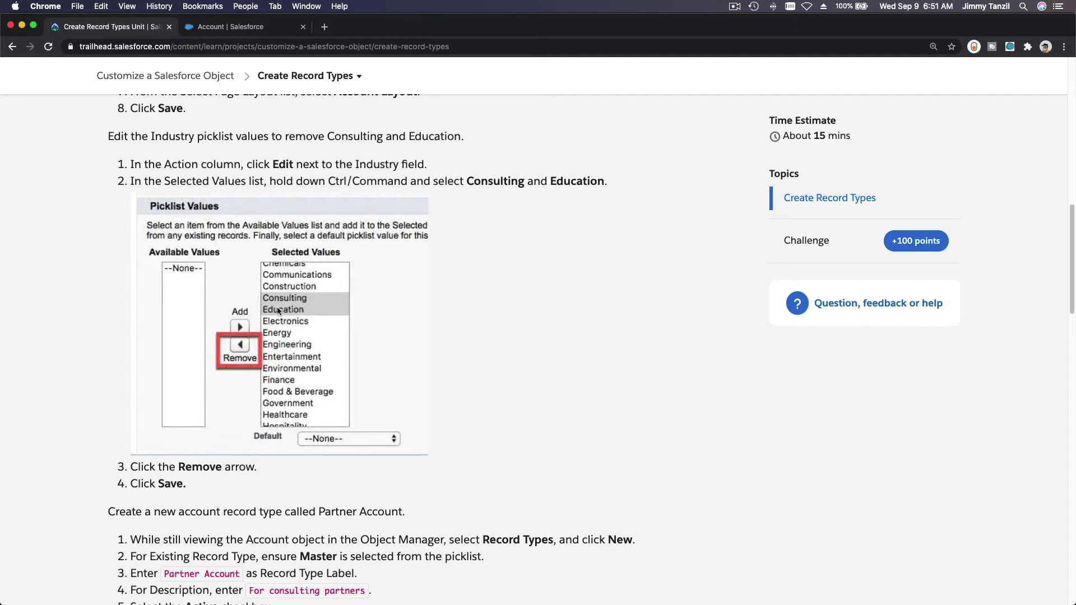
scroll(279, 315, "up", 1)
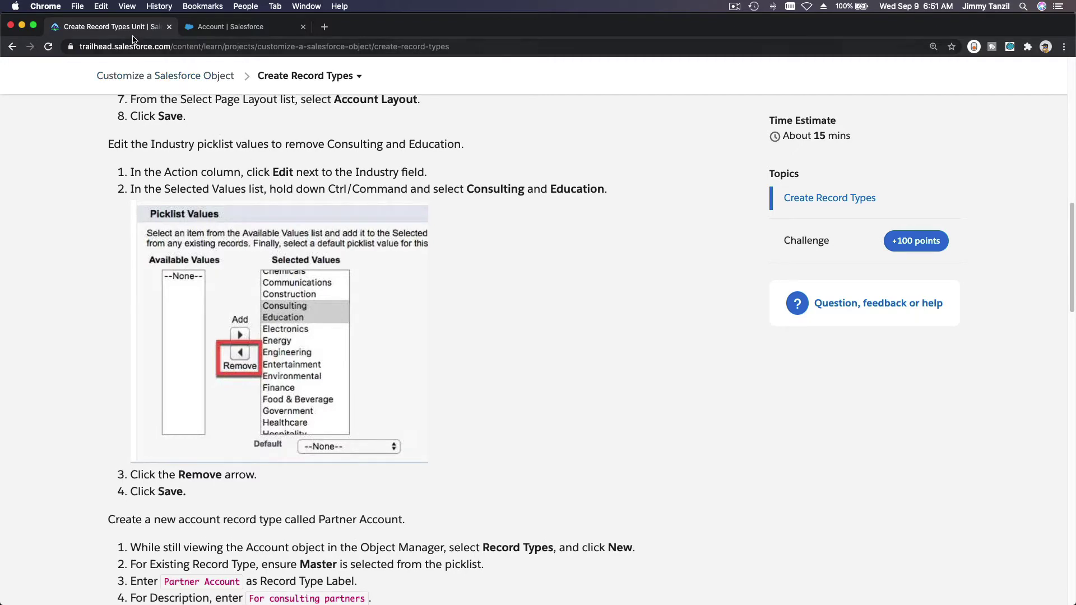
left_click(227, 26)
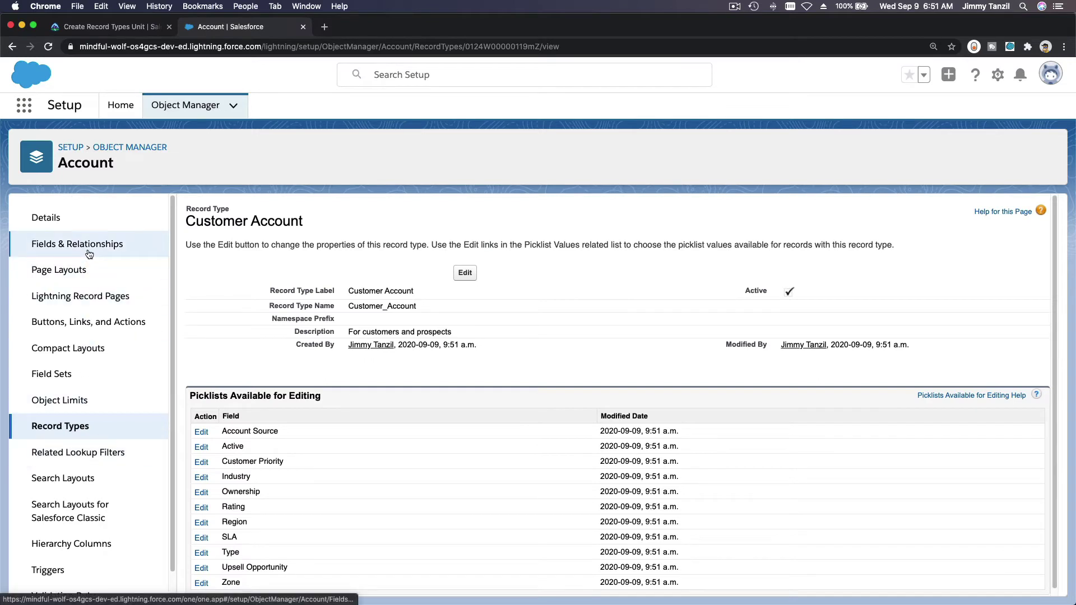
Edit Customer Account's Industry picklist, move Consulting and Education out of Selected Values, and save
scroll(293, 301, "down", 1)
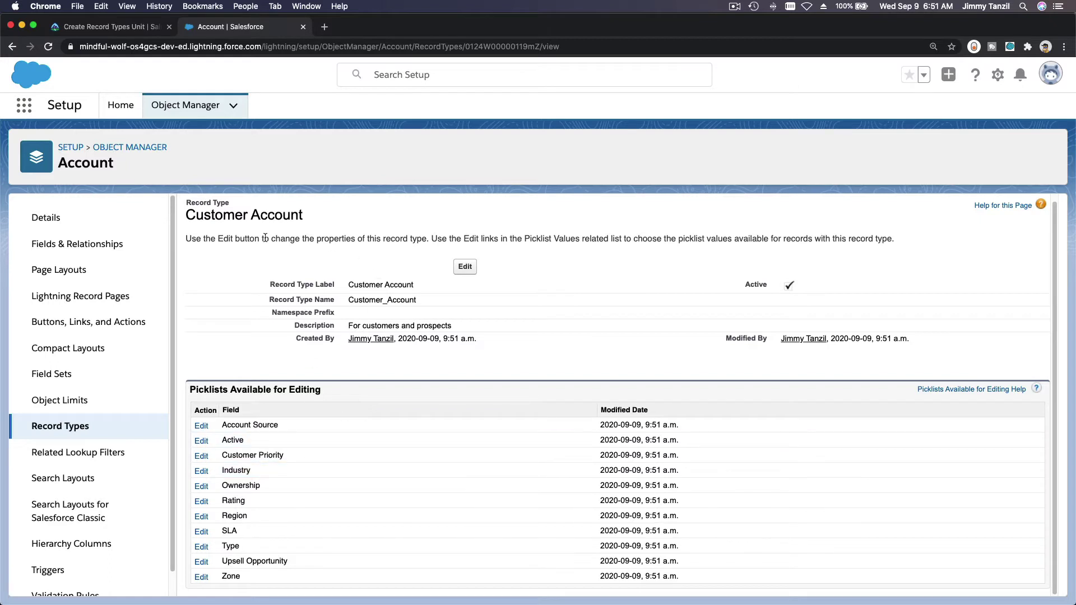
triple_click(240, 215)
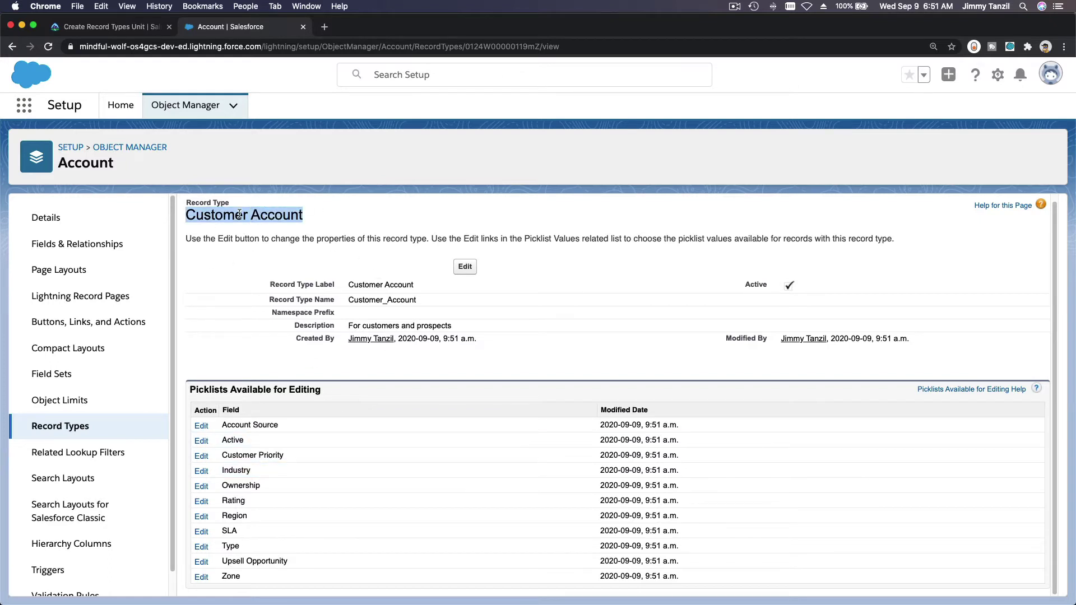
left_click(239, 242)
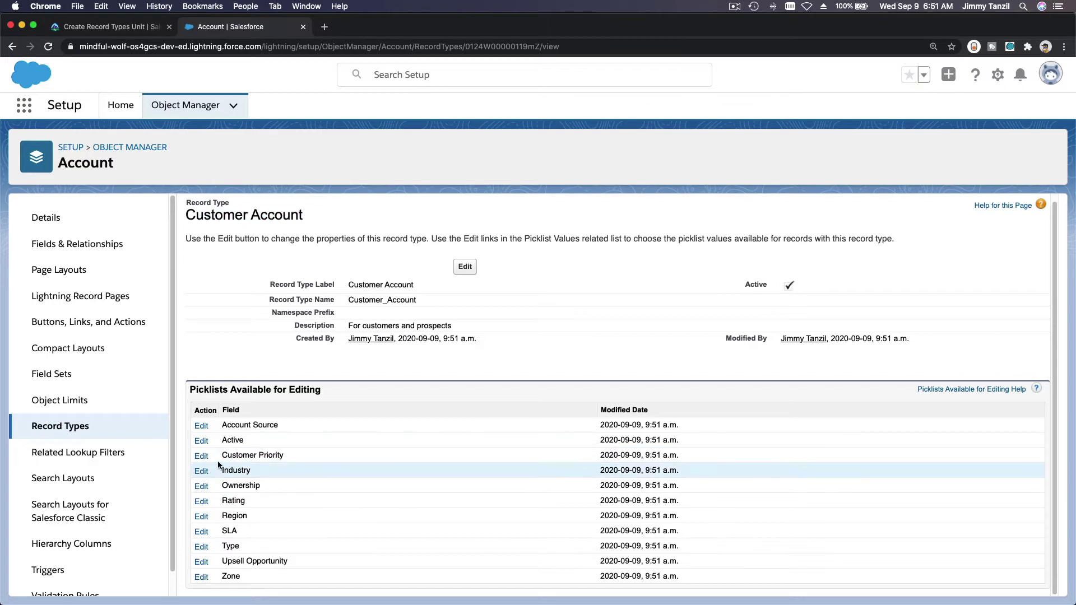
left_click(201, 471)
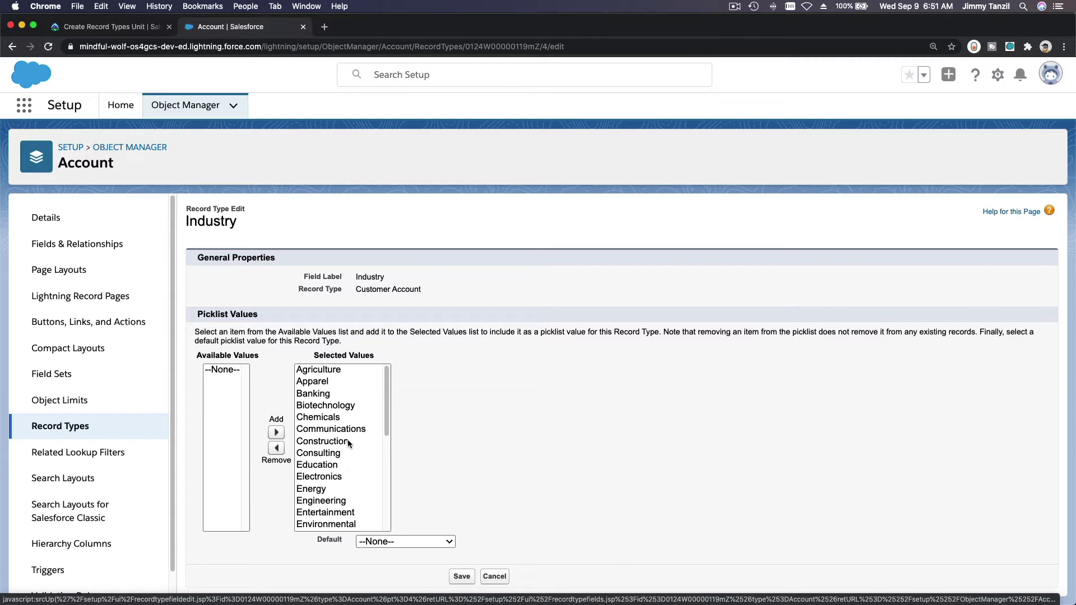
left_click(349, 465)
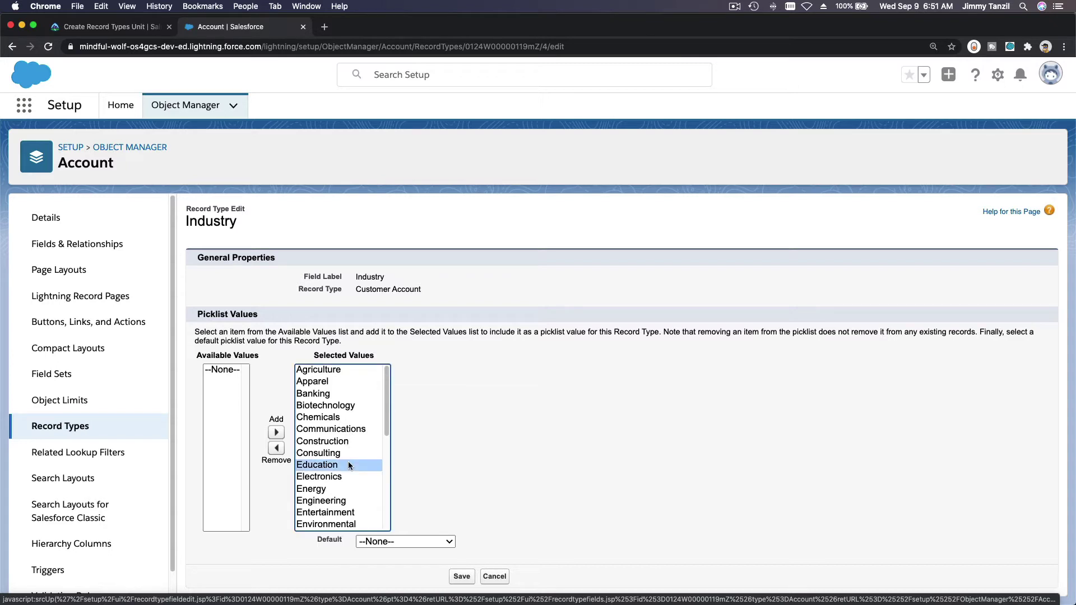
left_click(339, 453, "shift")
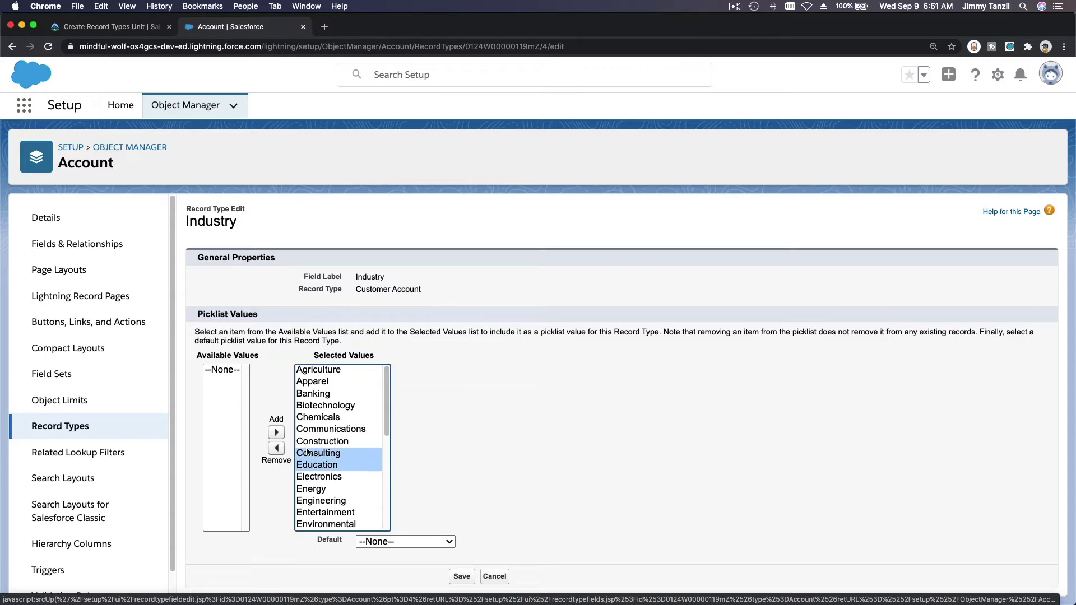
left_click(276, 448)
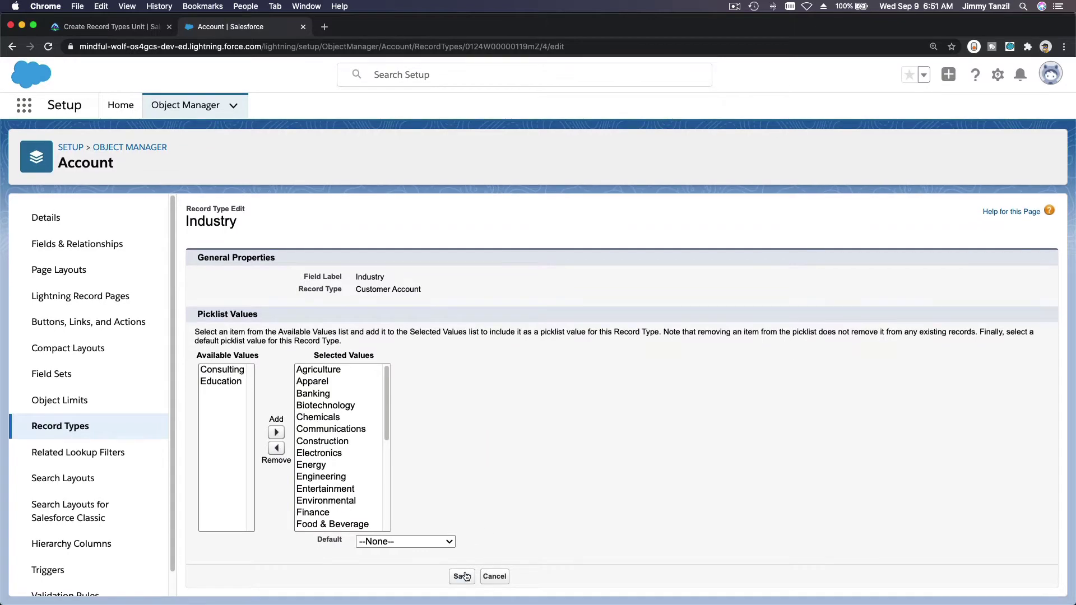
left_click(462, 576)
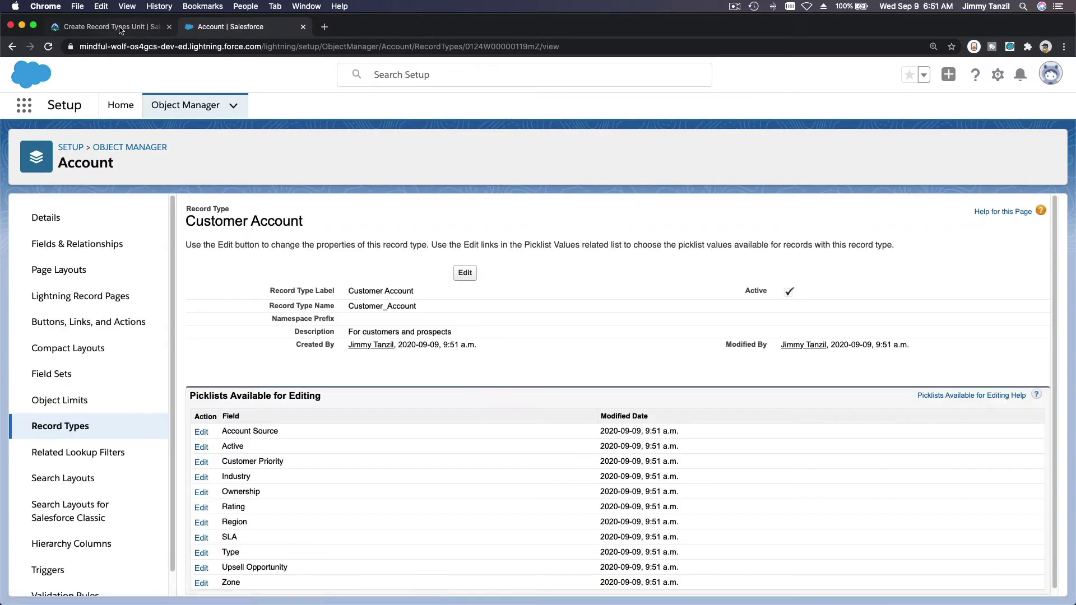
Copy the name 'Partner Account' from Trailhead's next steps and return to Salesforce Setup
left_click(119, 28)
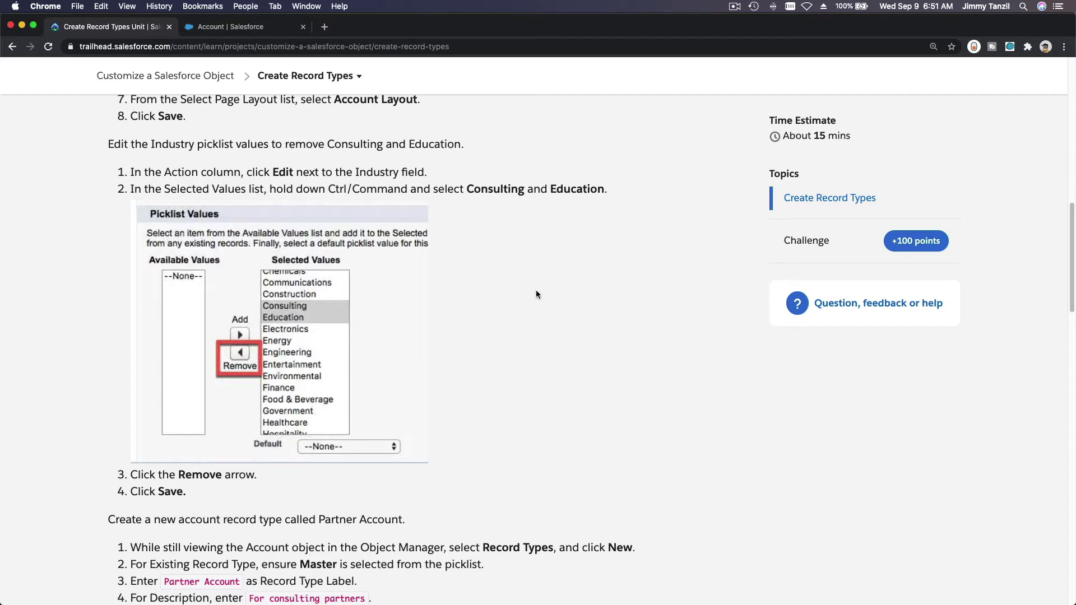
scroll(537, 291, "down", 7)
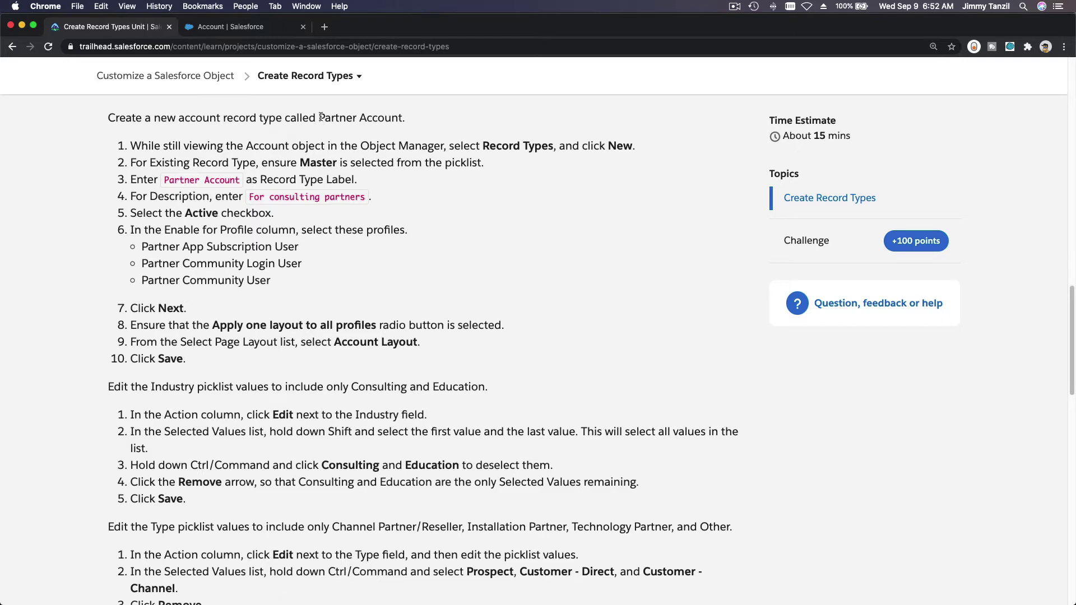
left_click_drag(321, 117, 404, 114)
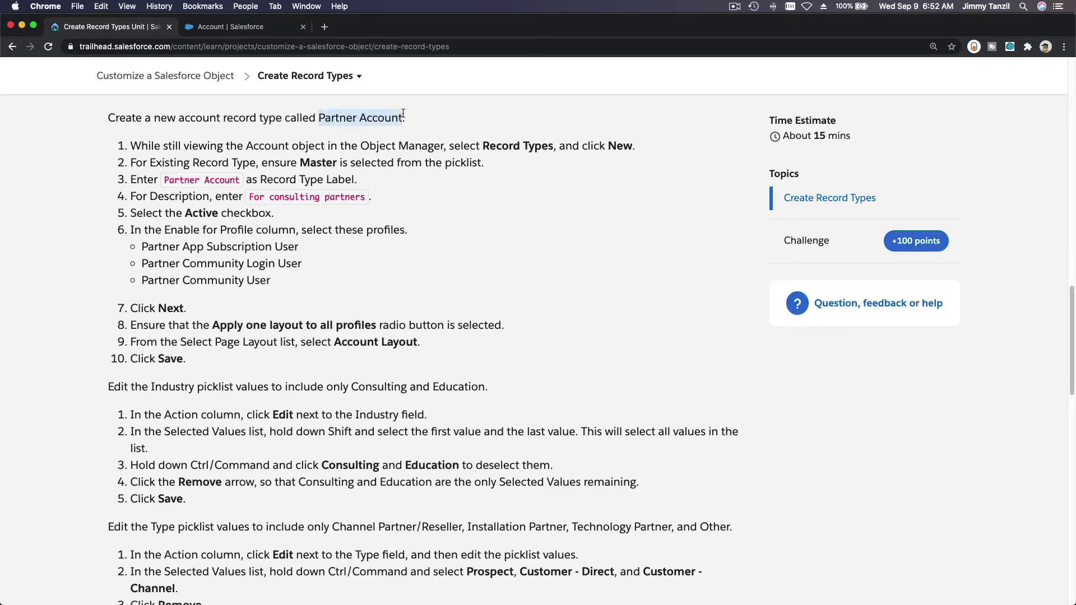
key("super+c")
left_click(232, 28)
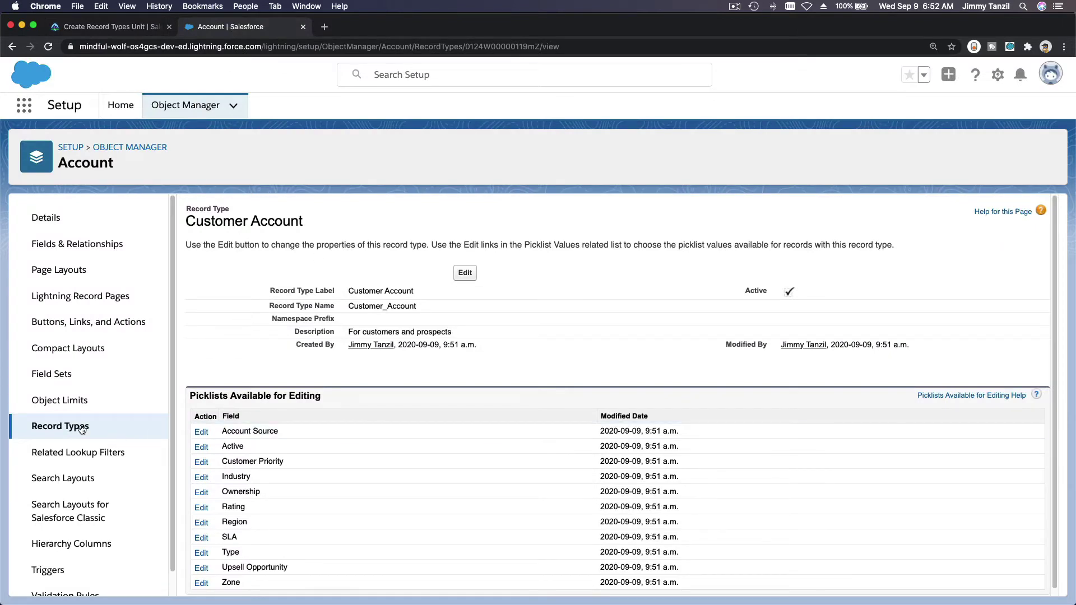
Start a new Account record type labelled Partner Account
left_click(50, 427)
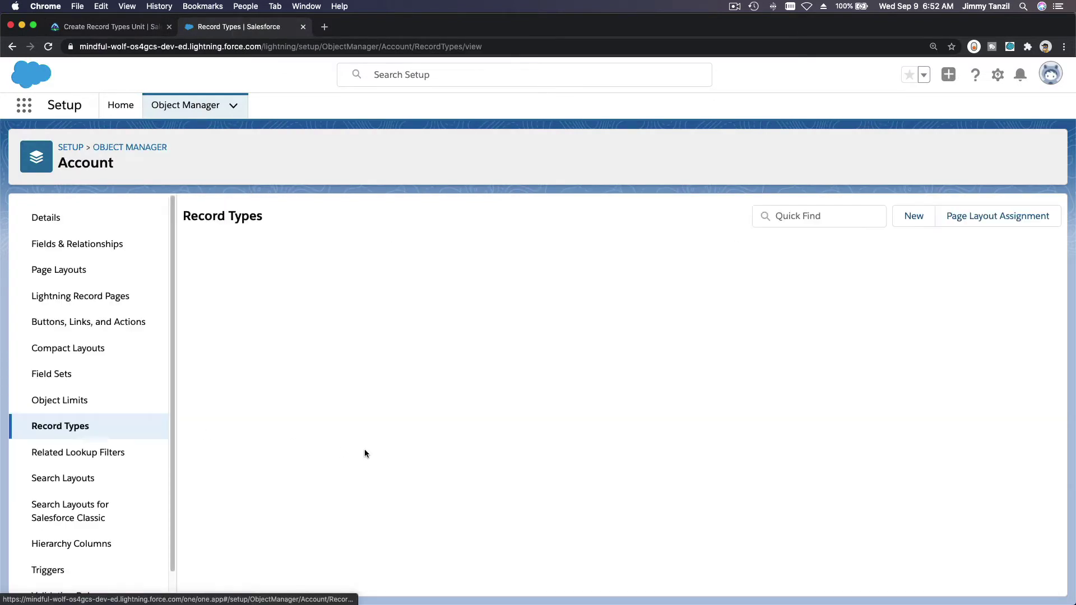
left_click(909, 221)
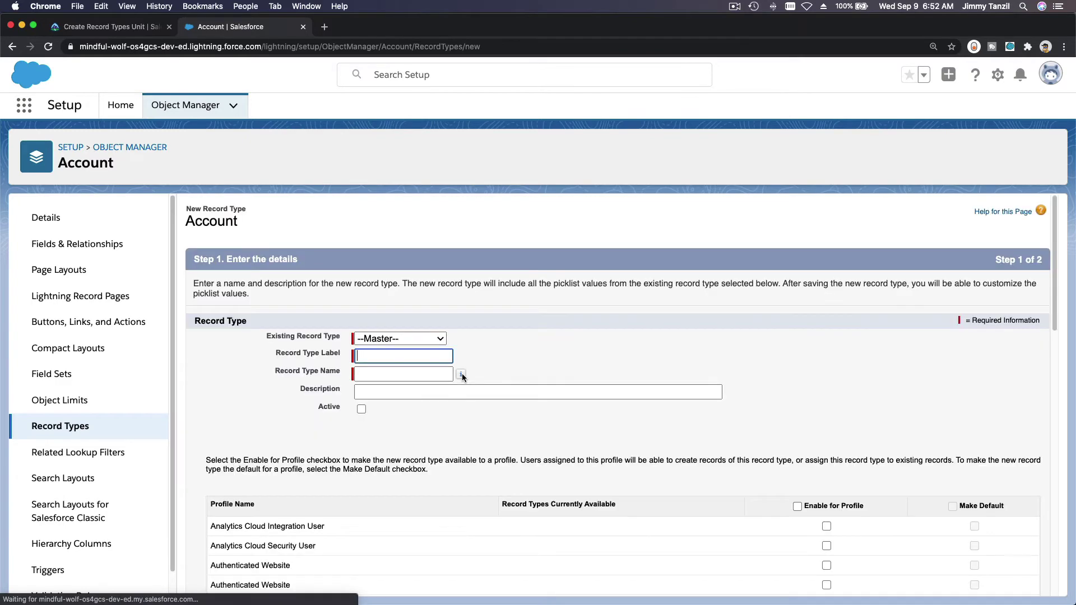
left_click(448, 360)
key("super+v")
key("Tab")
key("Tab")
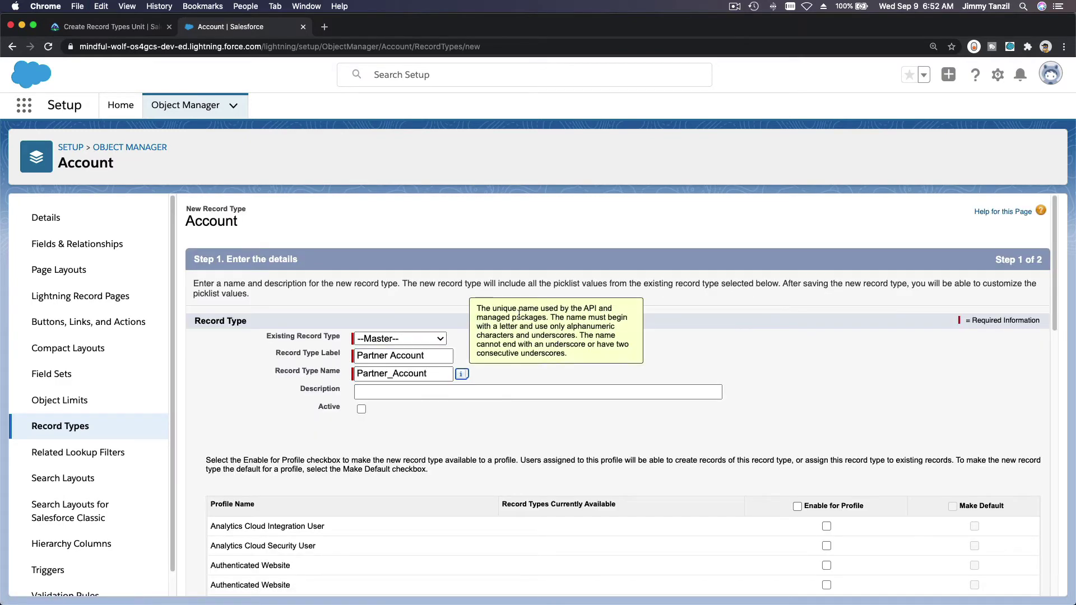
key("Tab")
Give it the description 'For consulting partners' and mark it Active
left_click(147, 28)
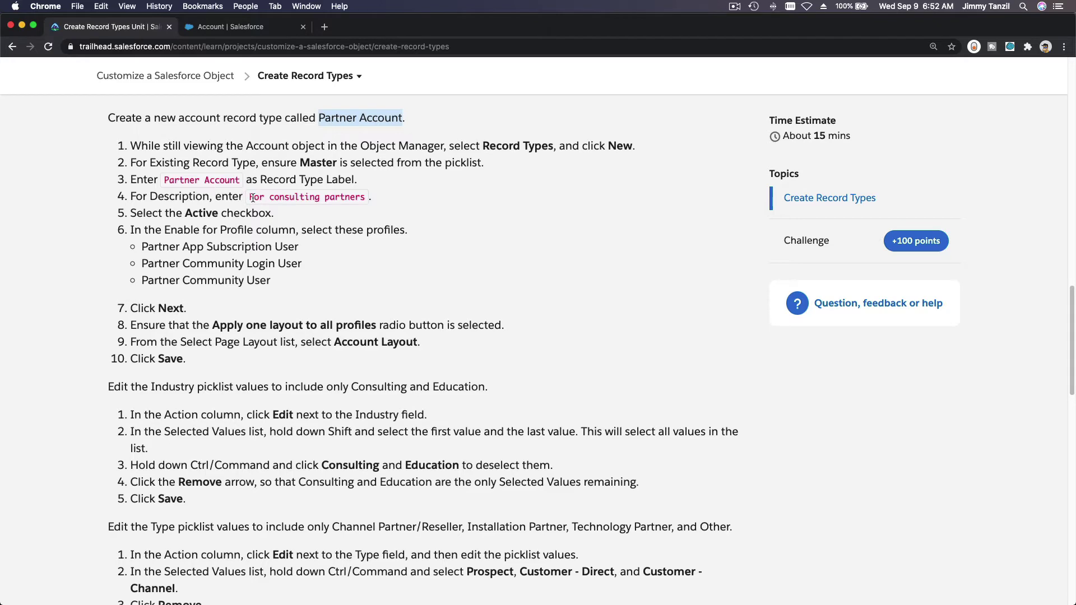
left_click_drag(248, 197, 363, 196)
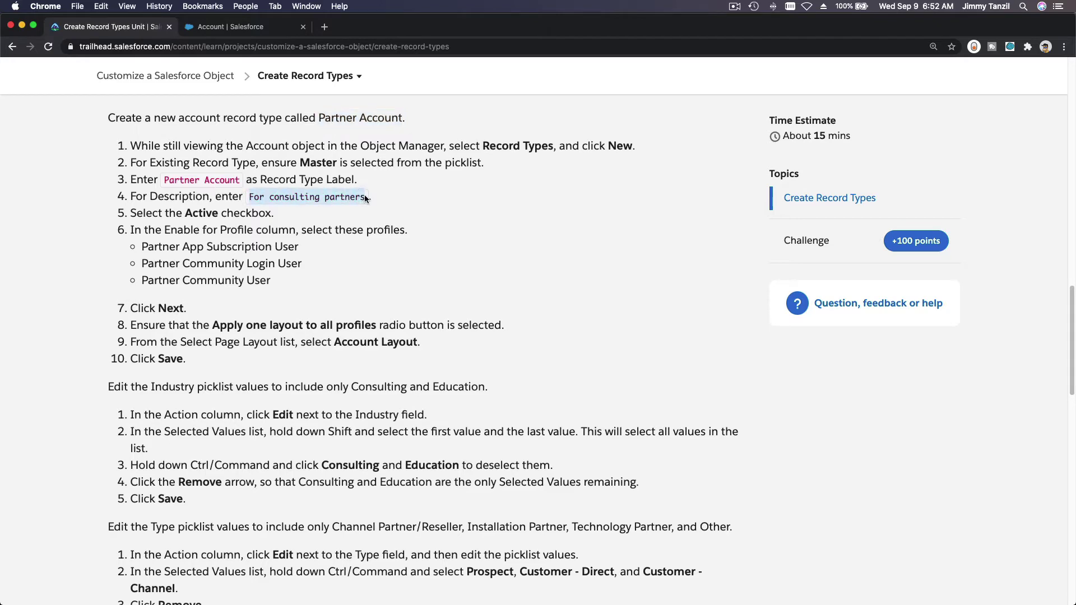
key("super+c")
left_click(234, 26)
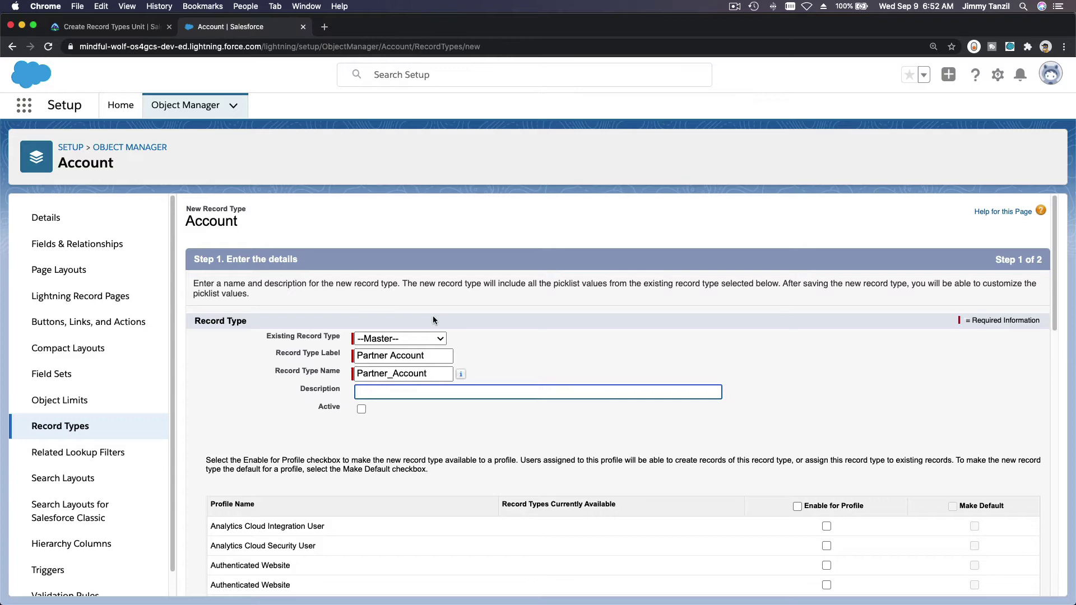
key("super+v")
left_click(366, 411)
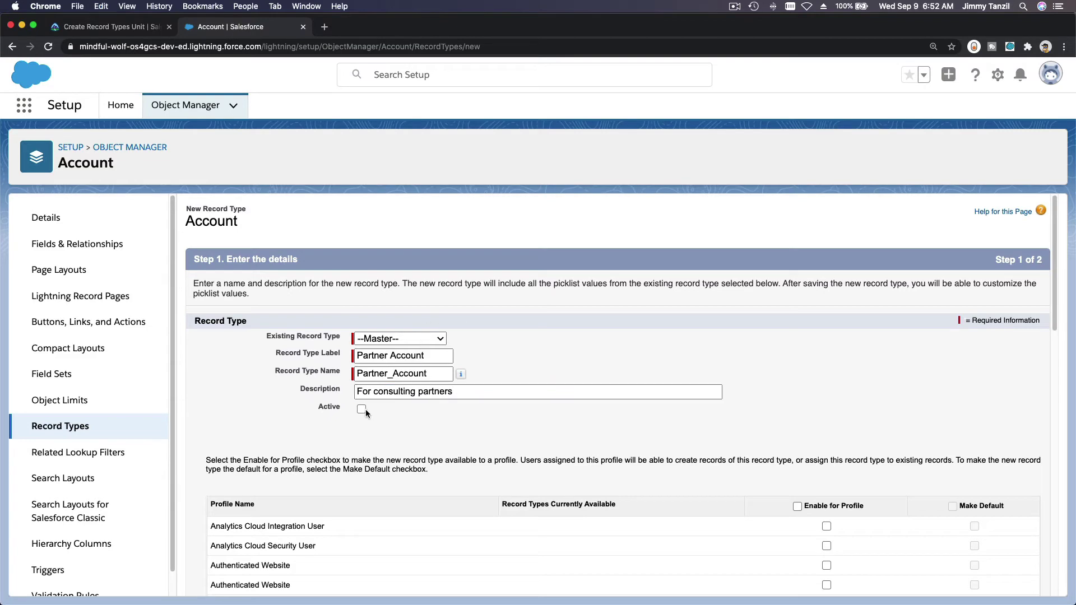
left_click(364, 410)
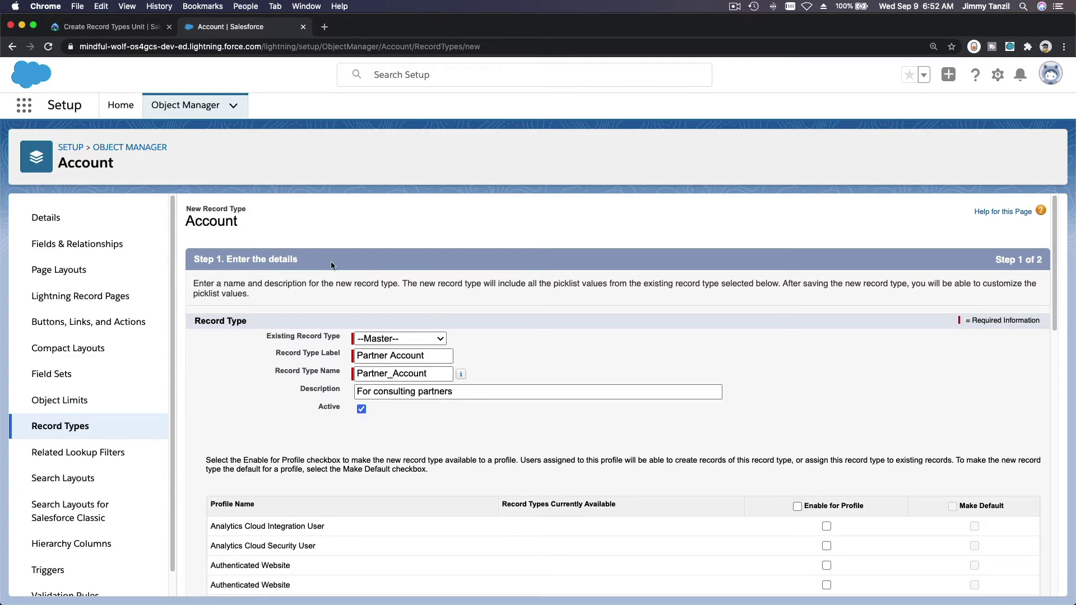
Enable Partner App Subscription User, Partner Community Login User and Partner Community User, then continue
left_click(130, 26)
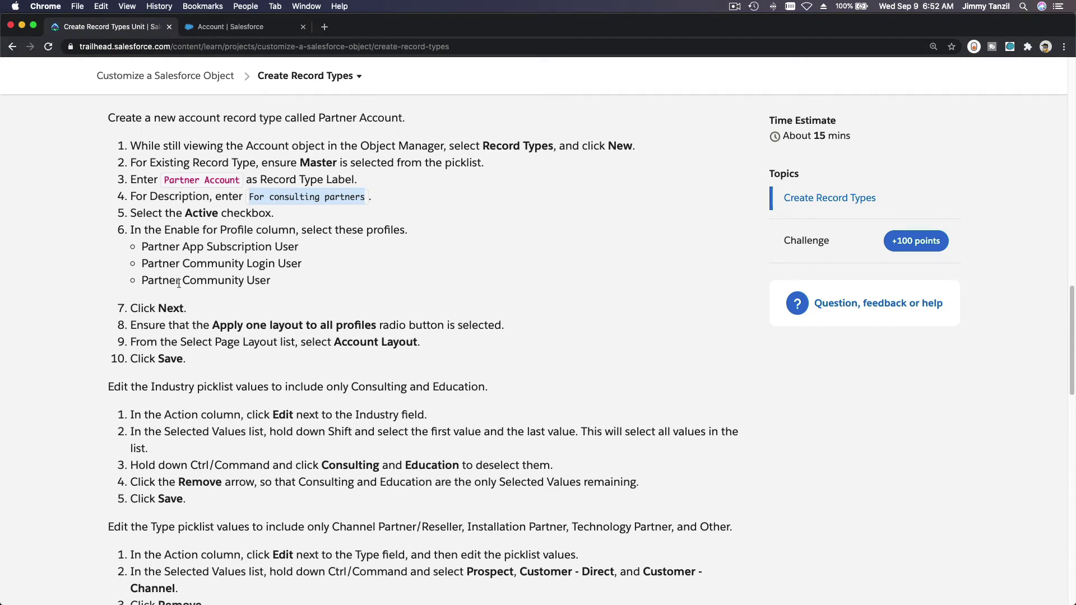
left_click(225, 27)
scroll(379, 247, "down", 12)
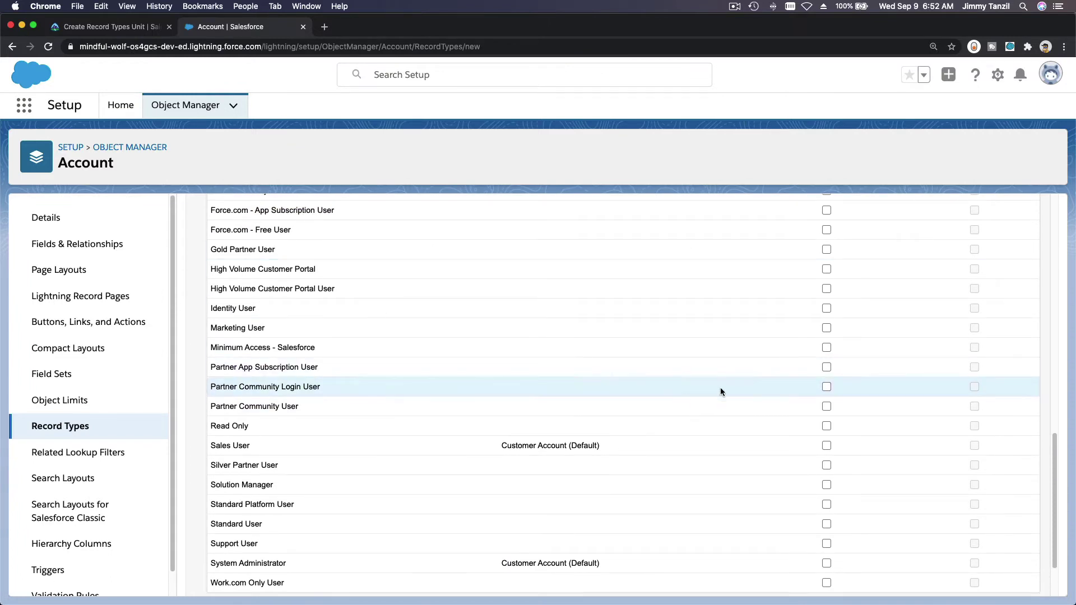
left_click(827, 368)
left_click(827, 387)
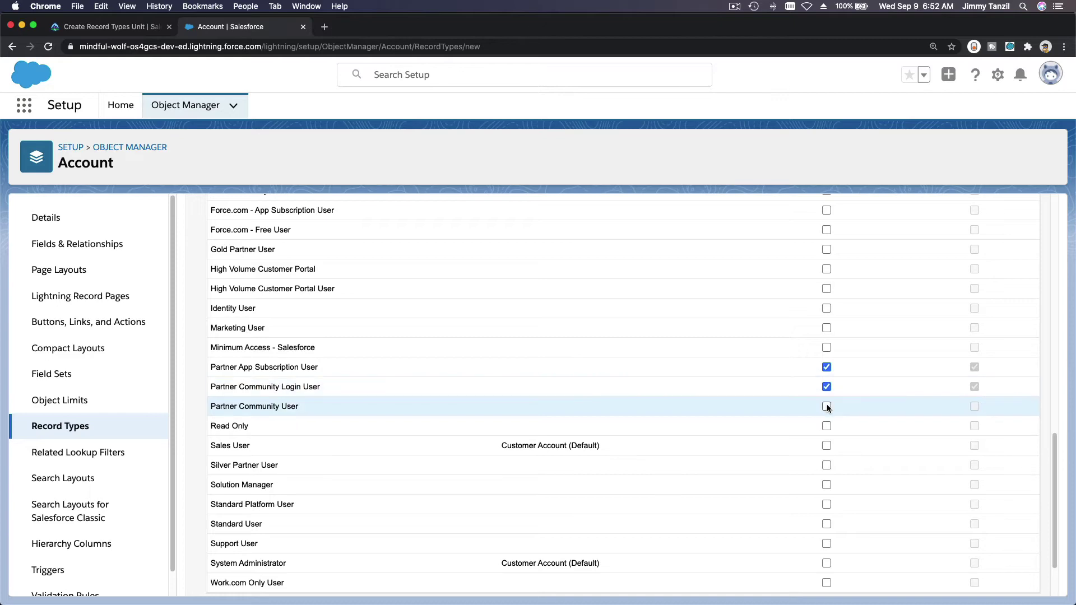
left_click(827, 407)
scroll(678, 398, "up", 15)
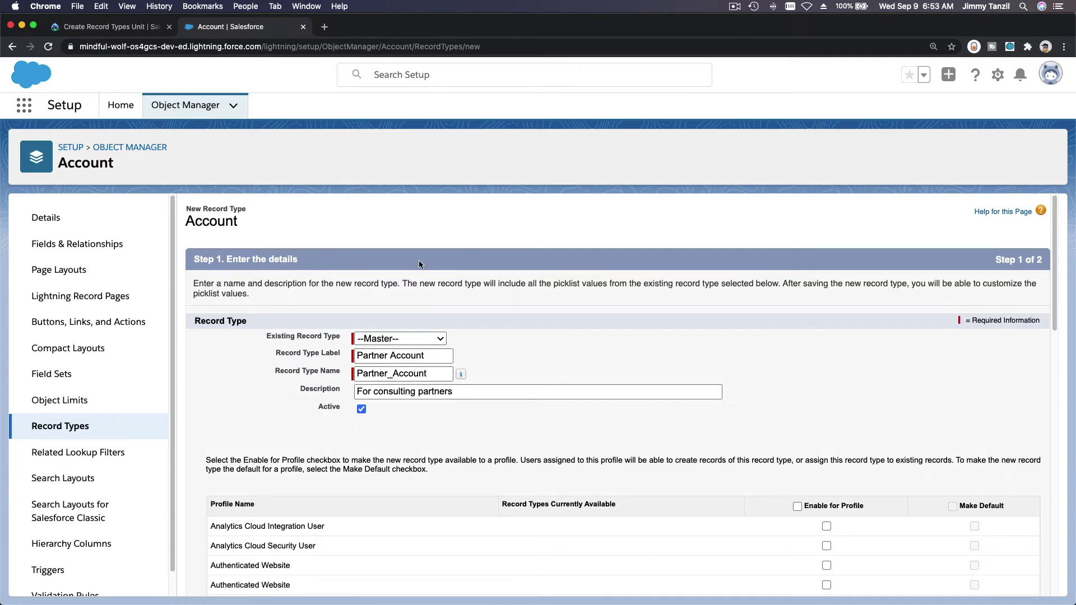
scroll(614, 314, "down", 12)
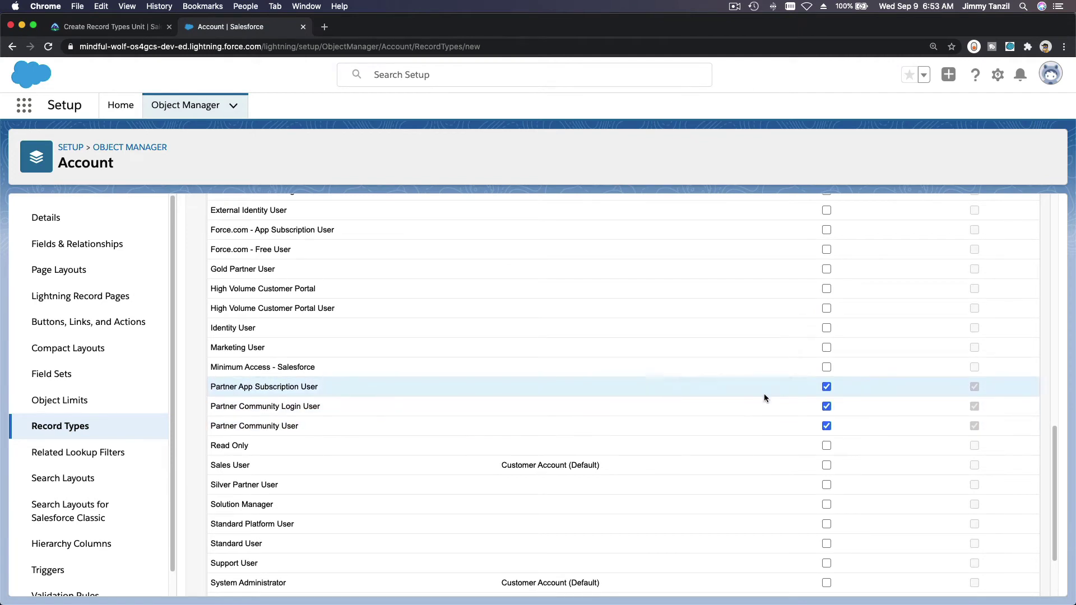
scroll(764, 394, "down", 3)
left_click(1011, 585)
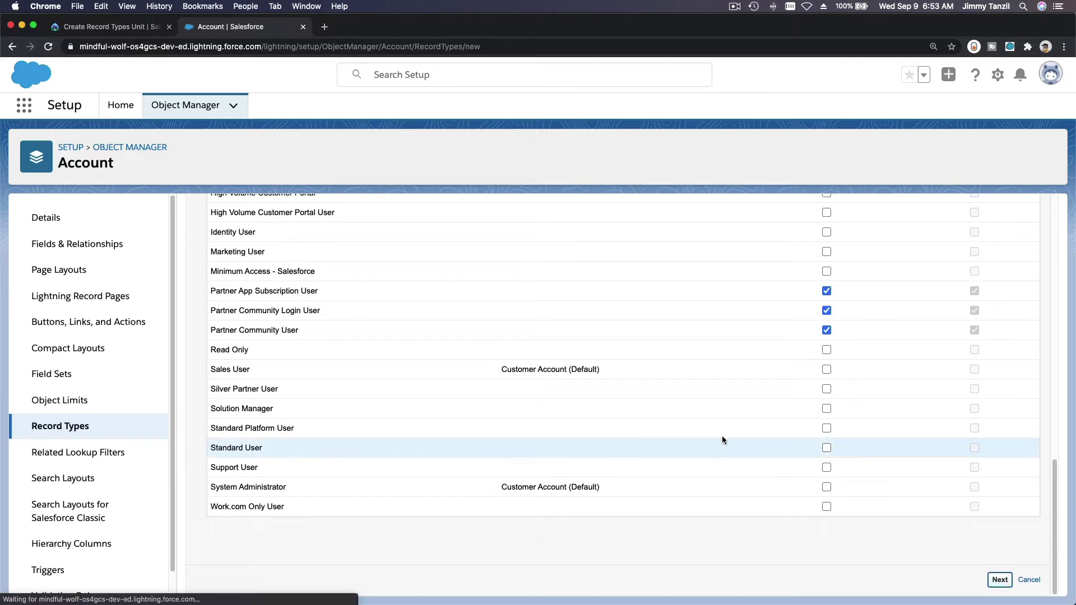
Choose Account Layout for all profiles and save the Partner Account record type
left_click(107, 27)
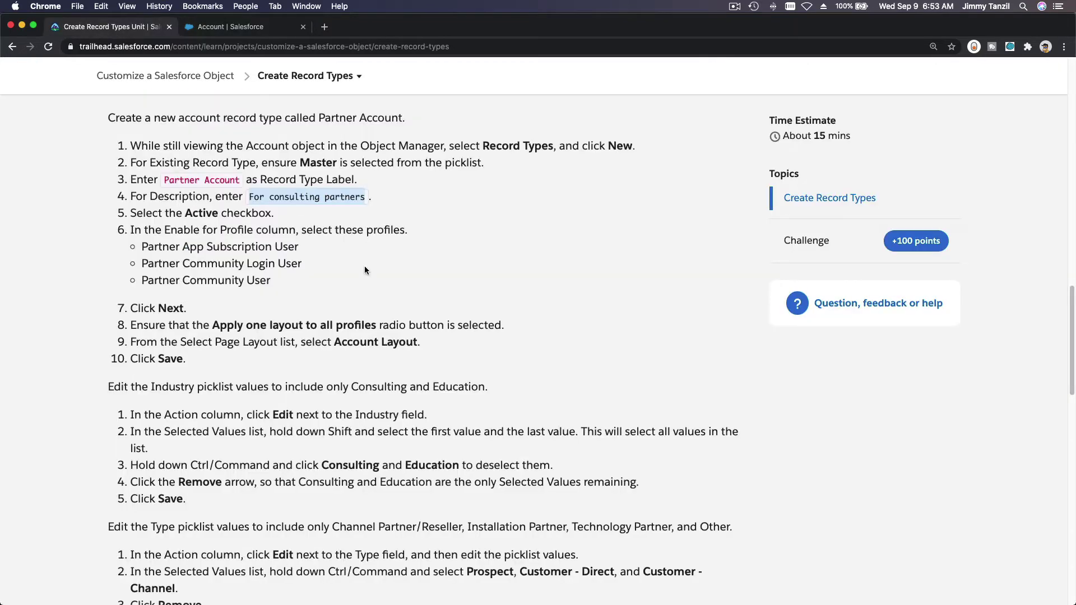
scroll(441, 339, "down", 1)
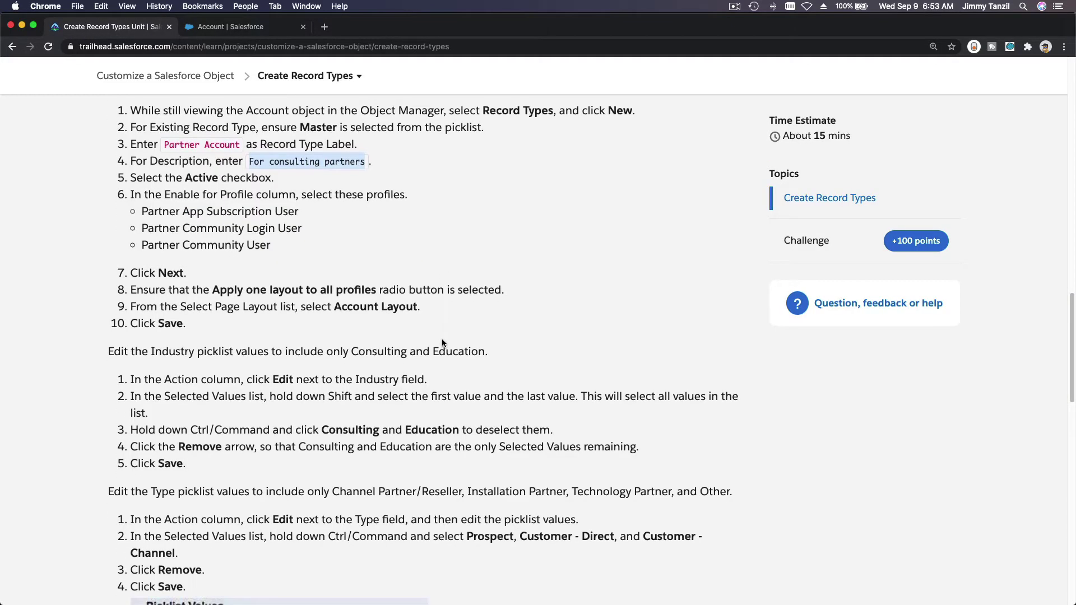
left_click(229, 32)
left_click(429, 399)
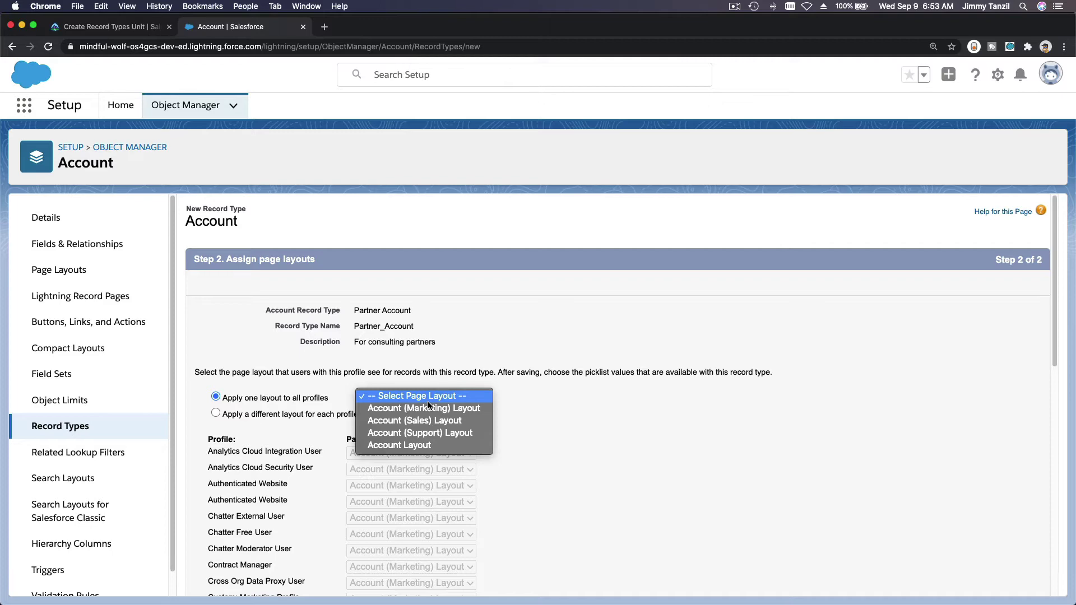
left_click(429, 443)
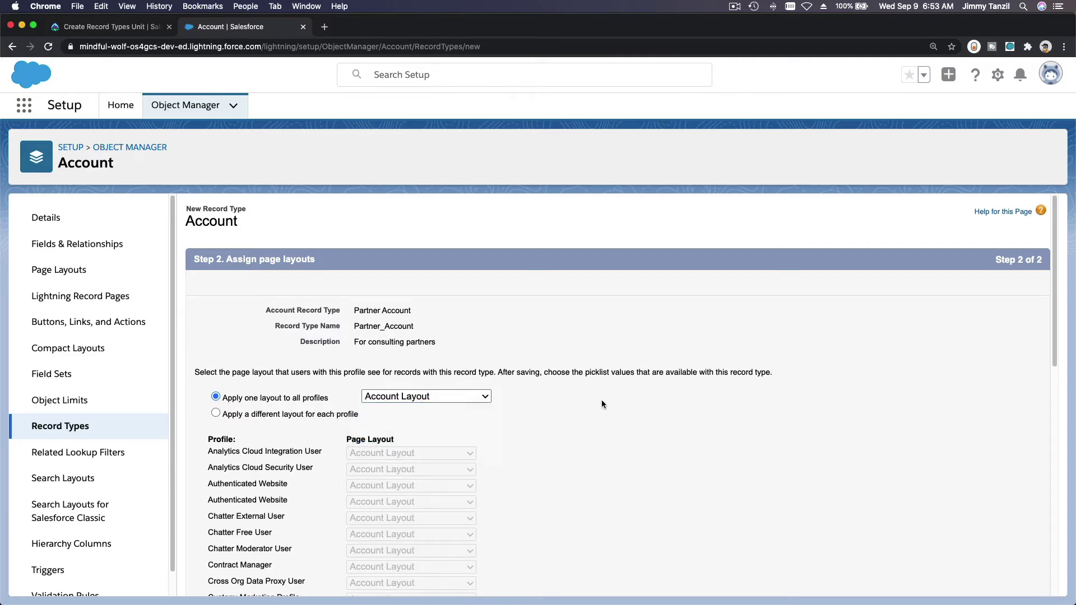
scroll(865, 475, "down", 10)
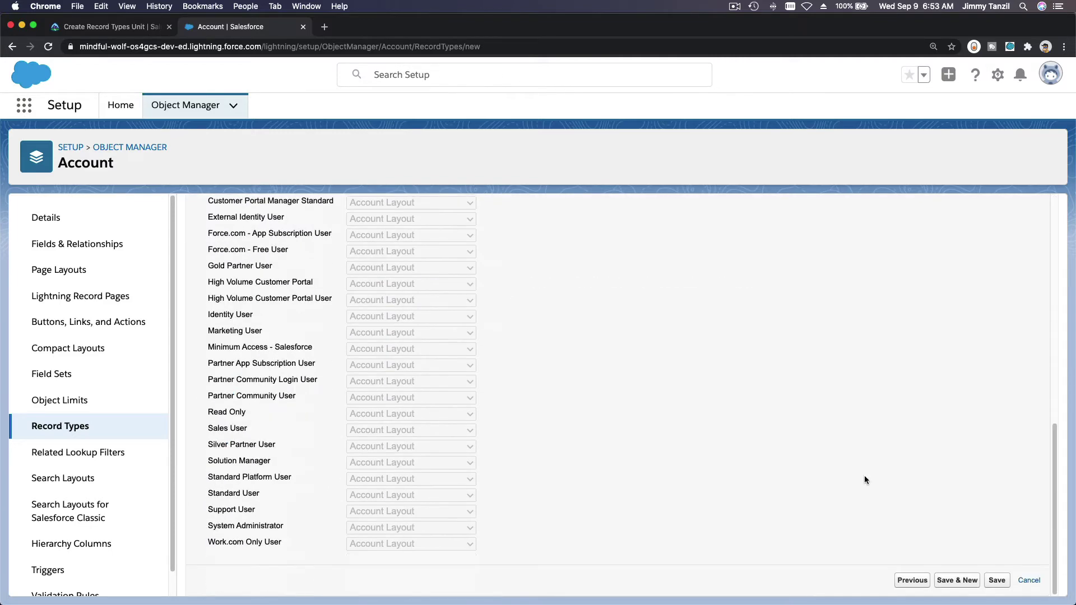
left_click(996, 581)
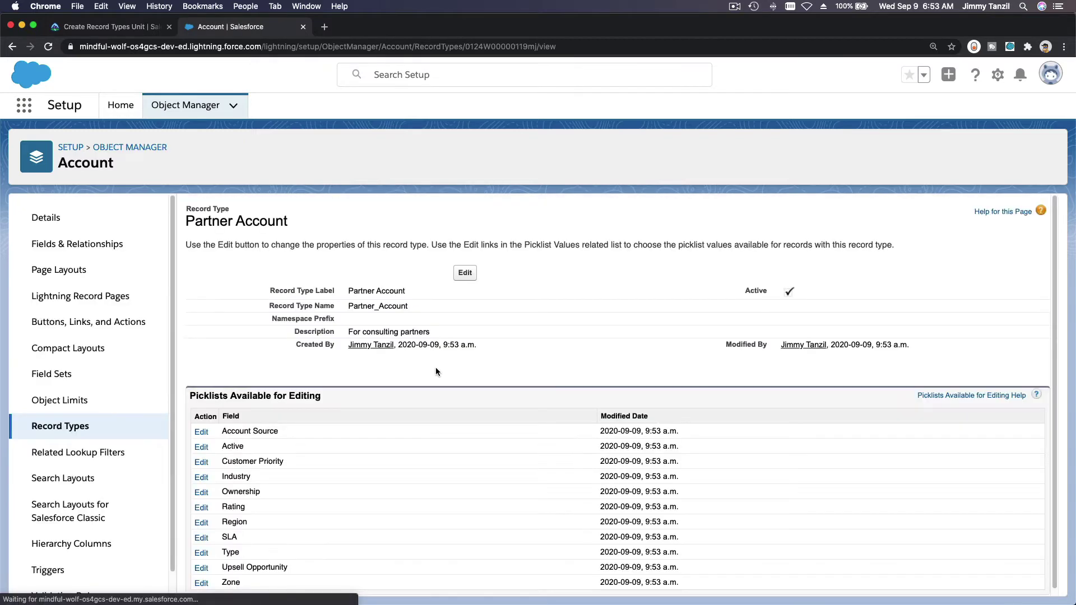
Open Partner Account's Industry picklist for editing and read Trailhead's steps limiting it to Consulting and Education
left_click(205, 474)
key("super+1")
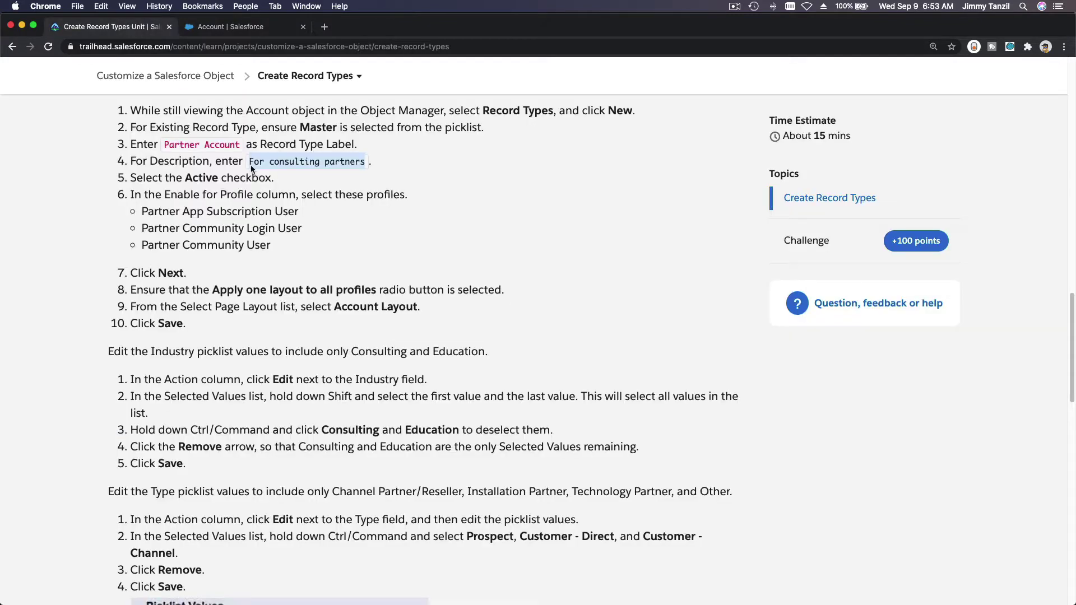
scroll(397, 323, "down", 5)
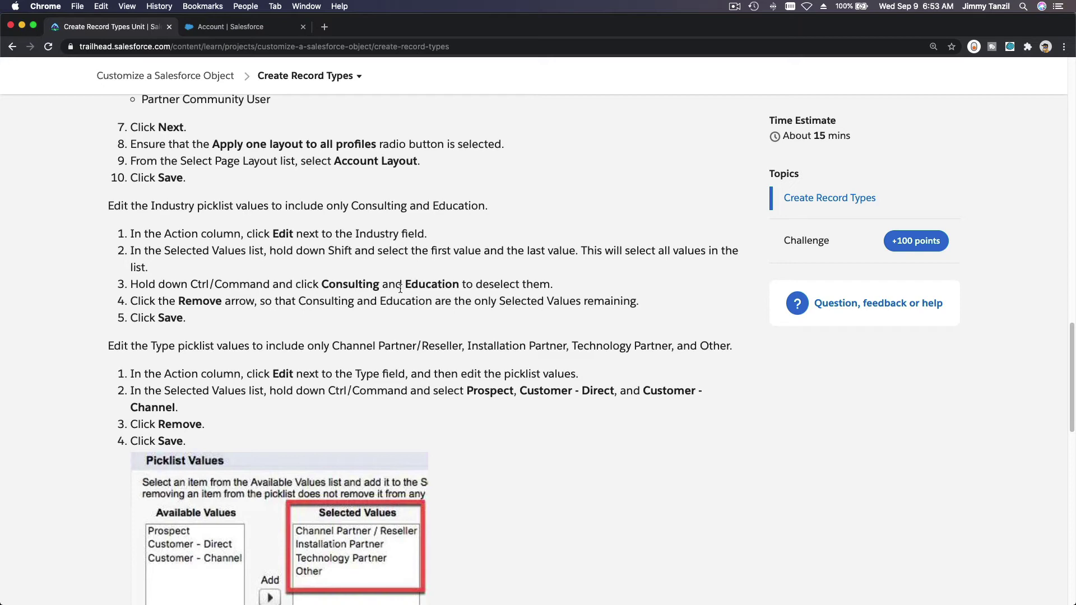
scroll(400, 288, "down", 1)
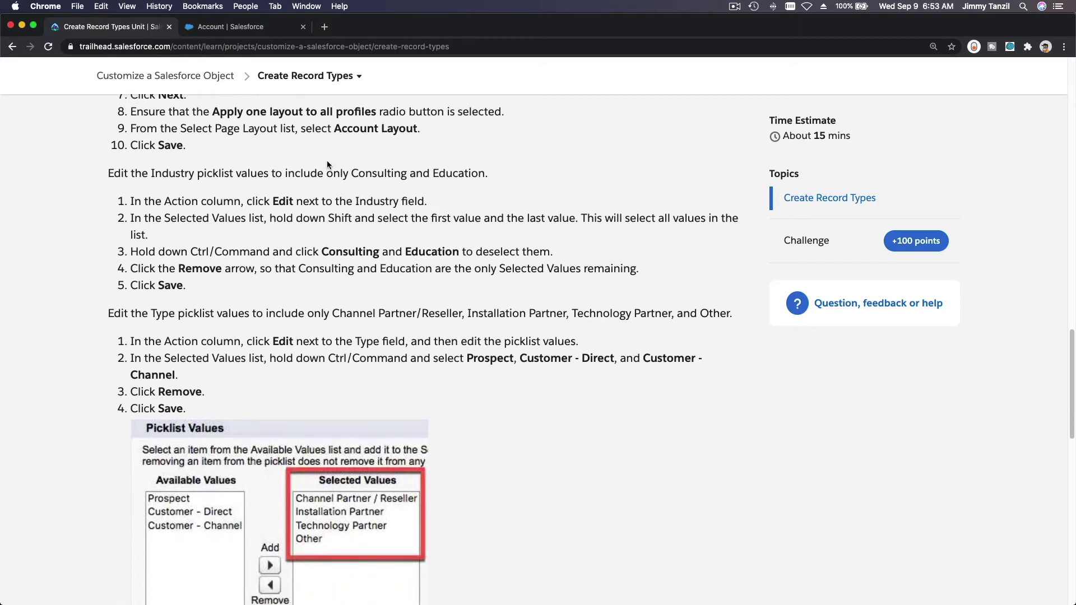
Back in the Industry picklist values, try out selections spanning Biotechnology through Environmental
left_click(208, 28)
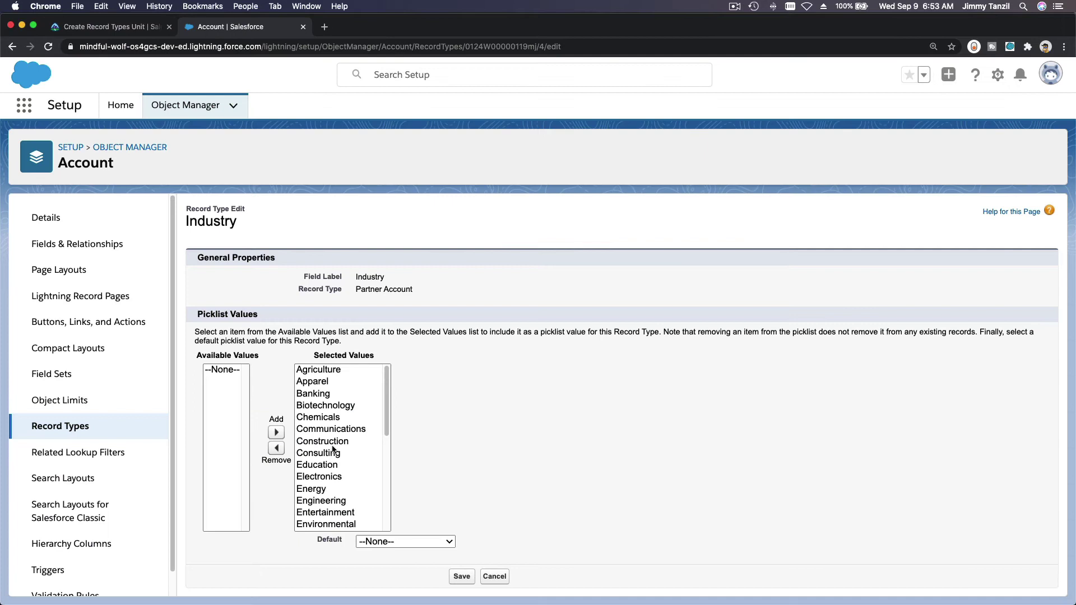
scroll(333, 450, "down", 2)
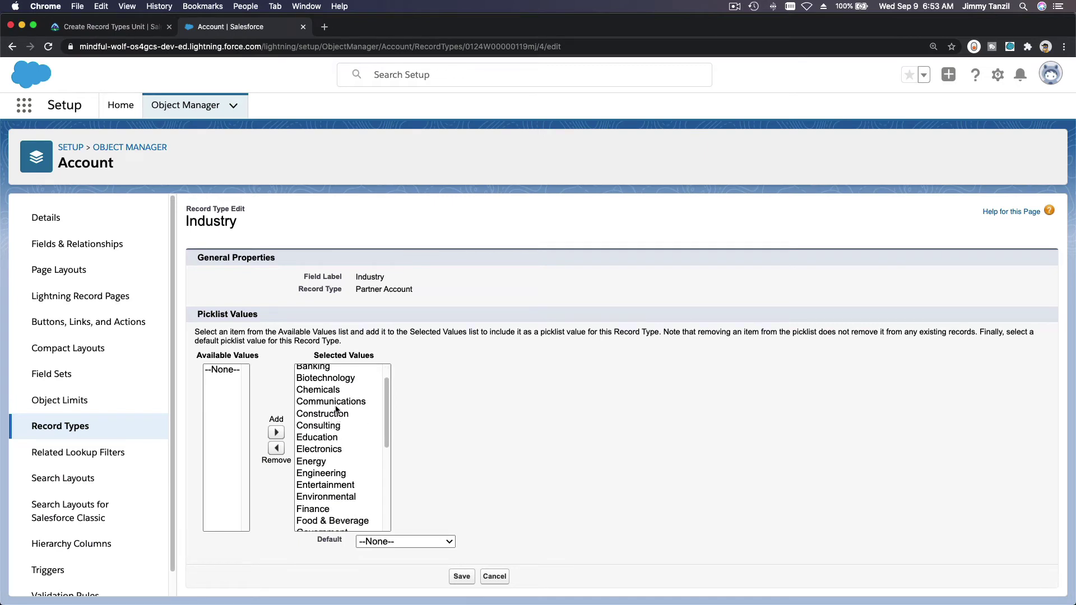
left_click_drag(336, 391, 338, 476)
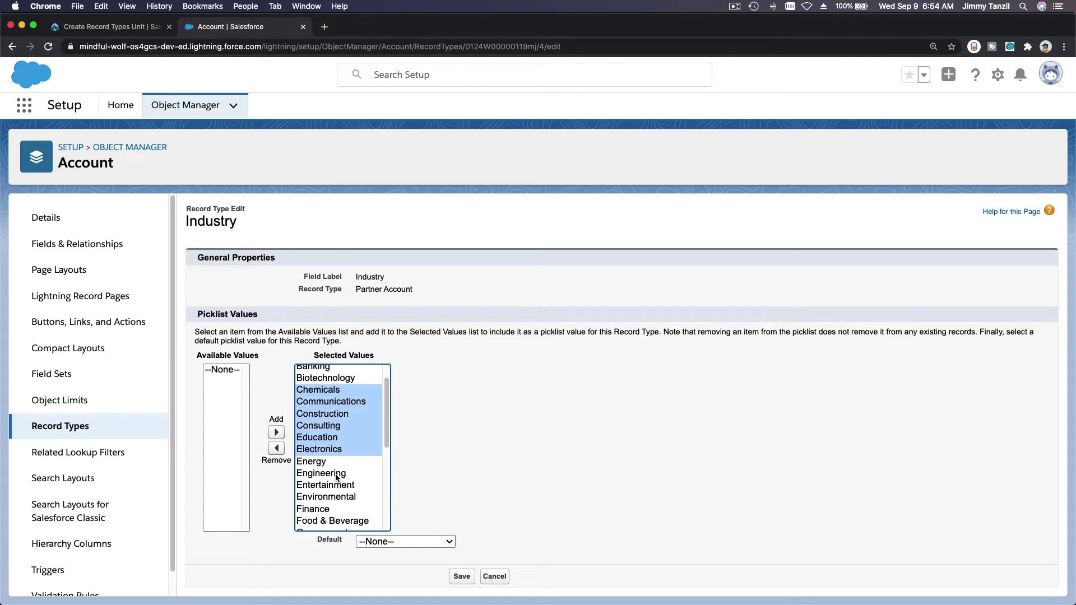
left_click(329, 379)
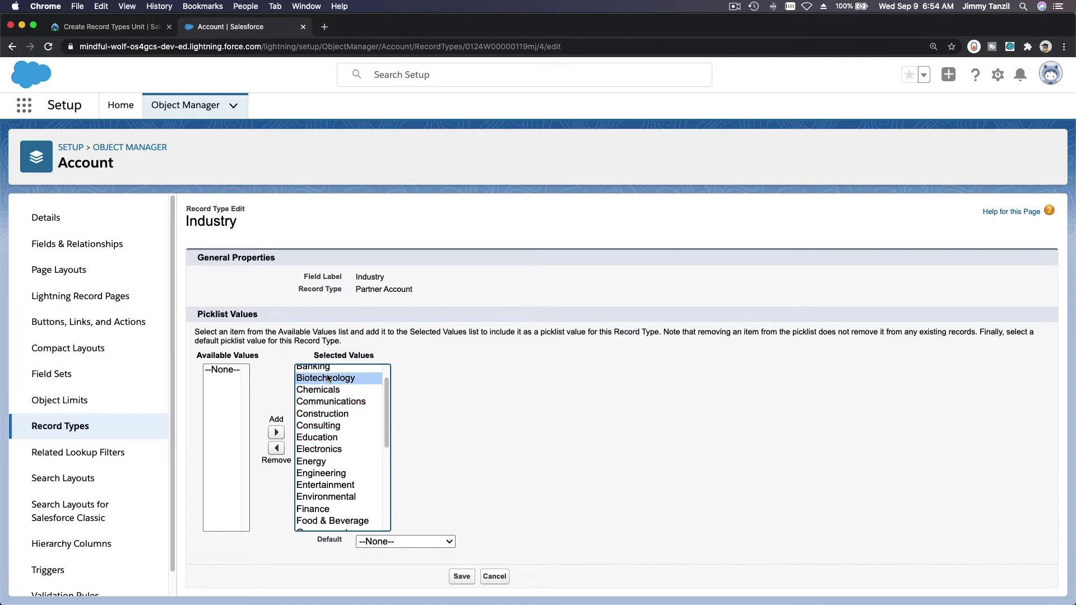
left_click(328, 392)
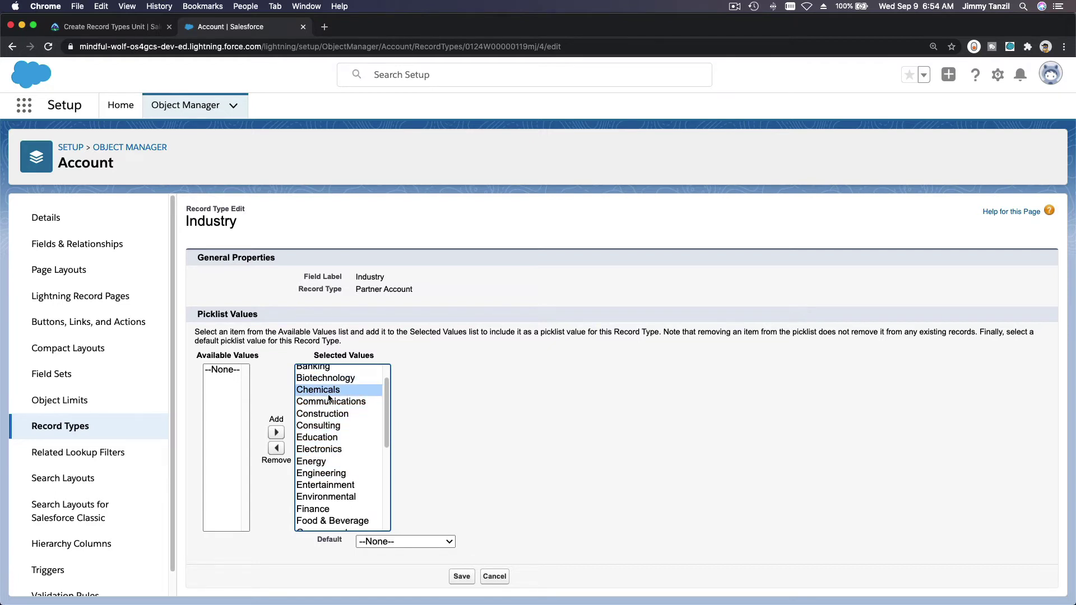
left_click(327, 379)
left_click(331, 402, "super")
left_click(334, 437, "super")
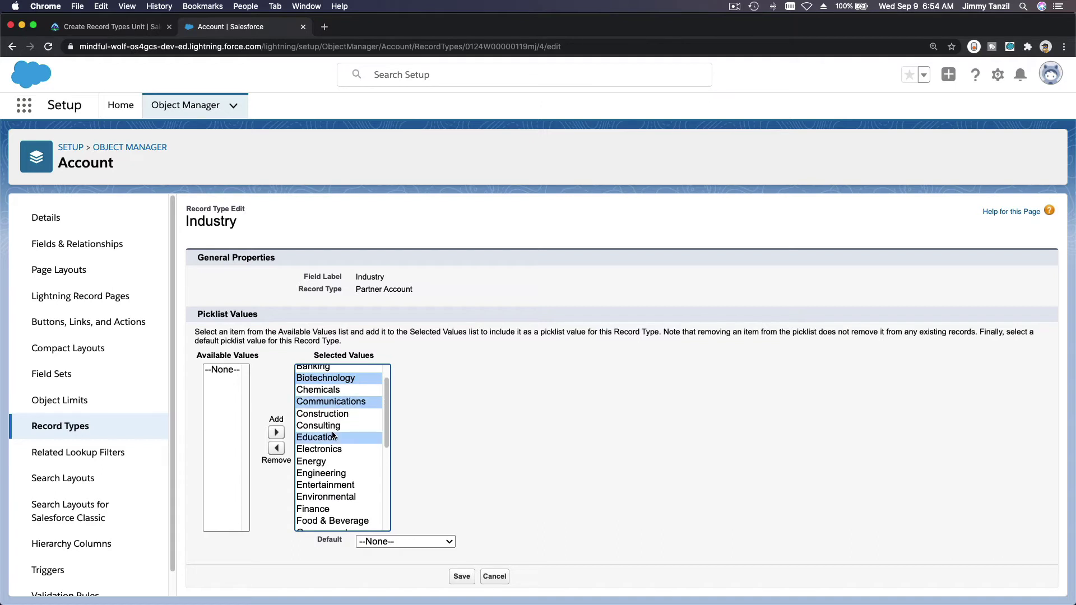
left_click(338, 473, "super")
left_click(338, 500, "super")
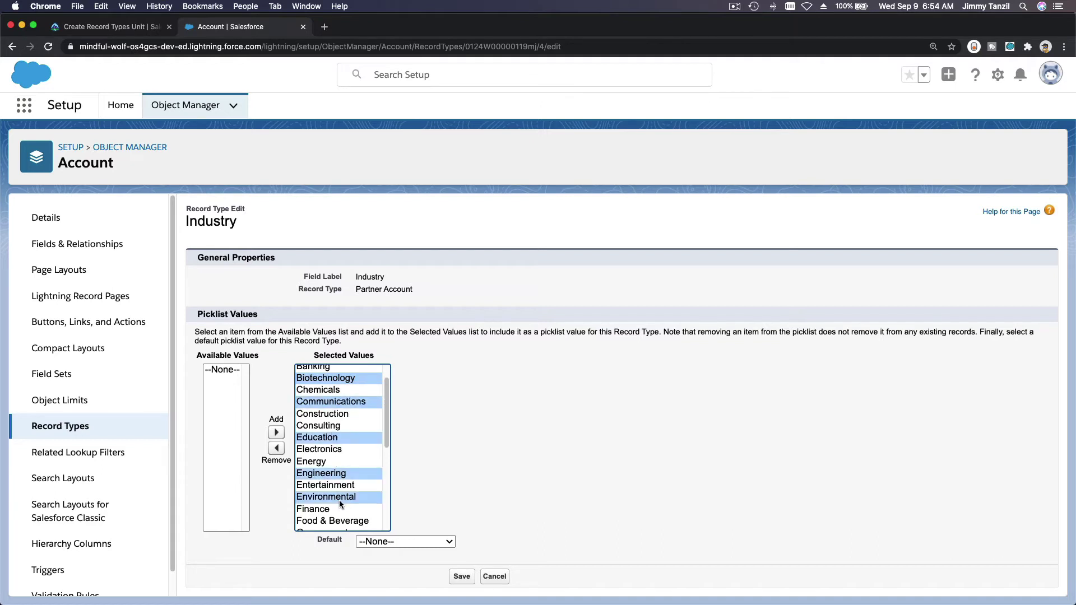
left_click(338, 500)
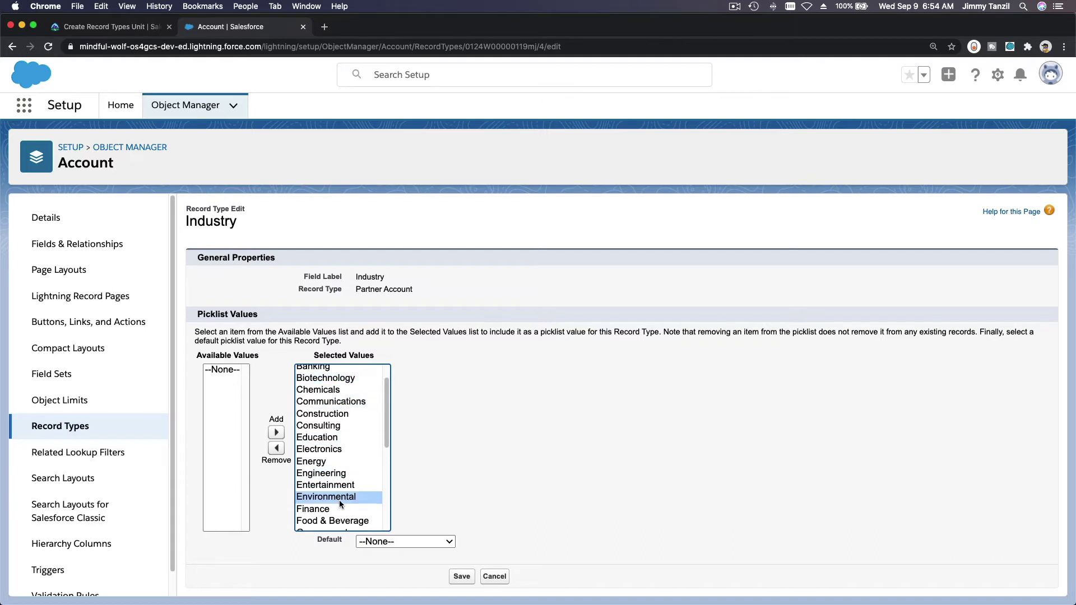
left_click(338, 382, "shift")
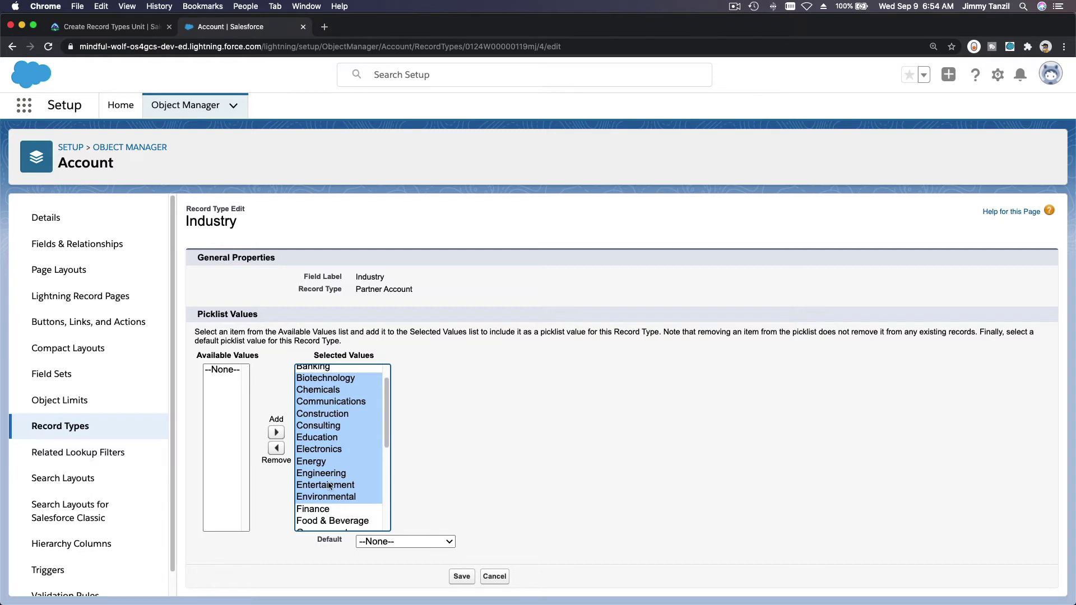
Remove Consulting and Education from Partner Account's Industry values and save
left_click(330, 379)
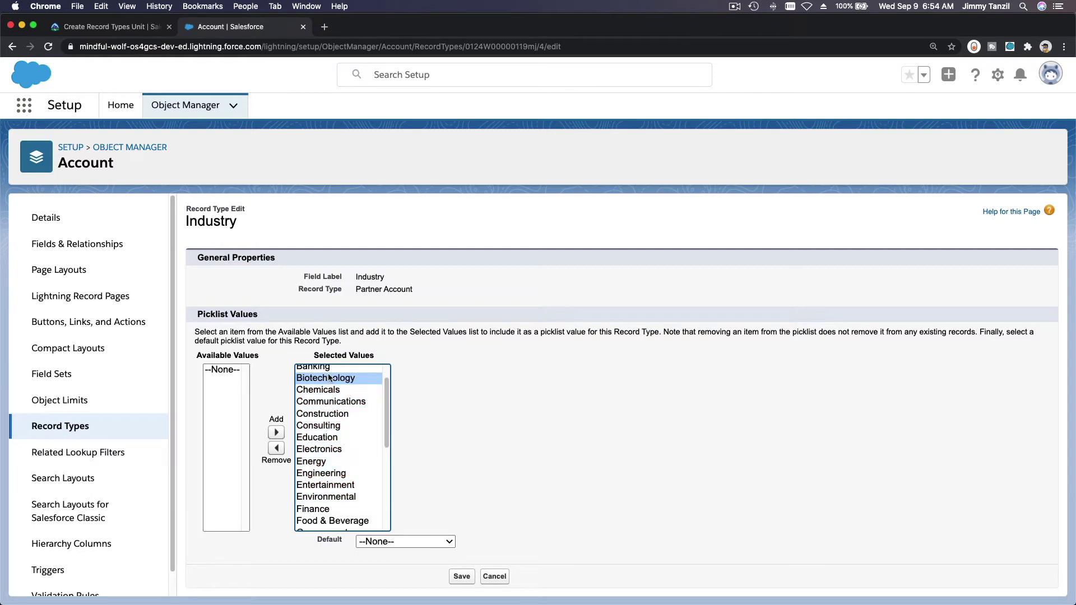
left_click(334, 490, "shift")
left_click(337, 437)
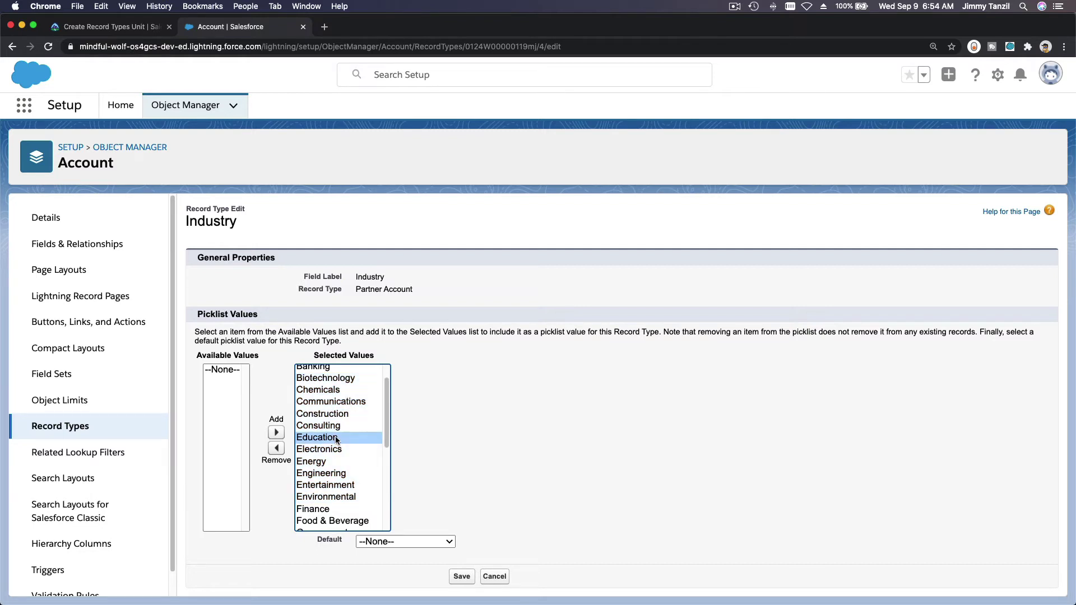
left_click(339, 402)
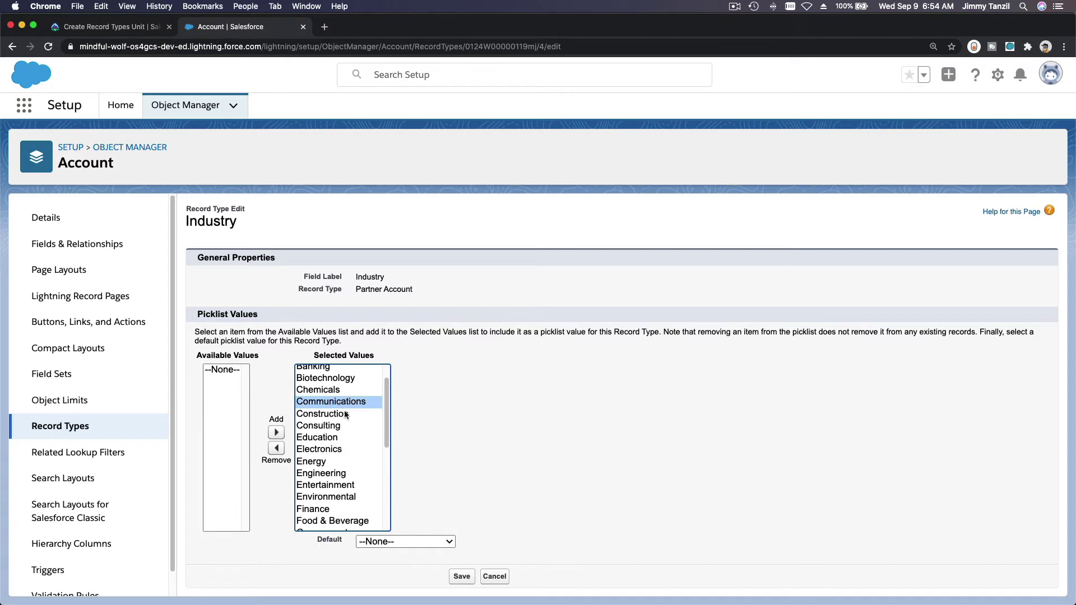
left_click(339, 439)
left_click(341, 426, "shift")
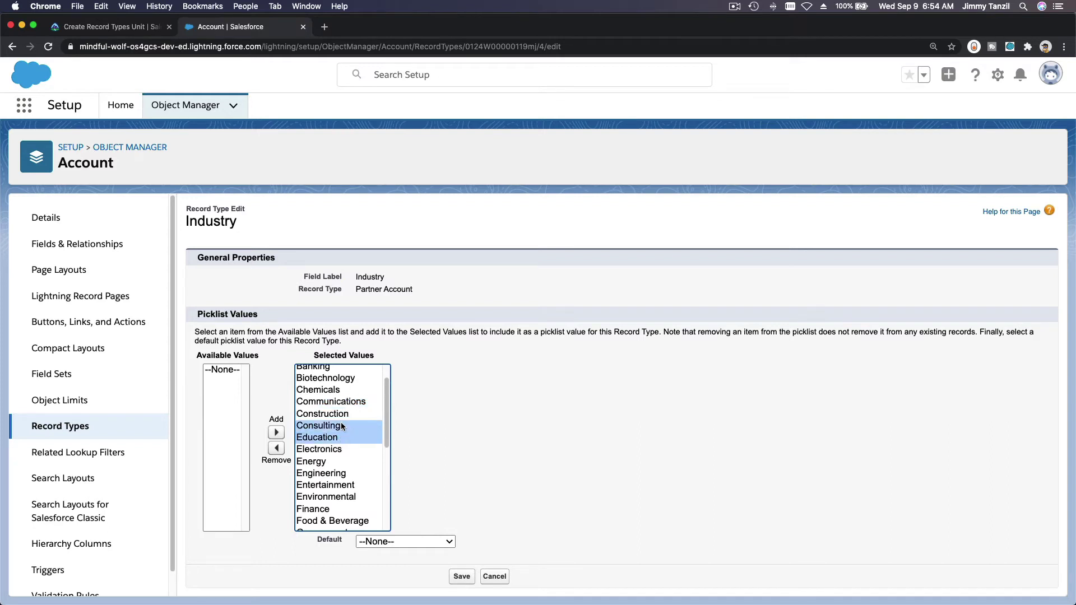
left_click(276, 447)
left_click(461, 576)
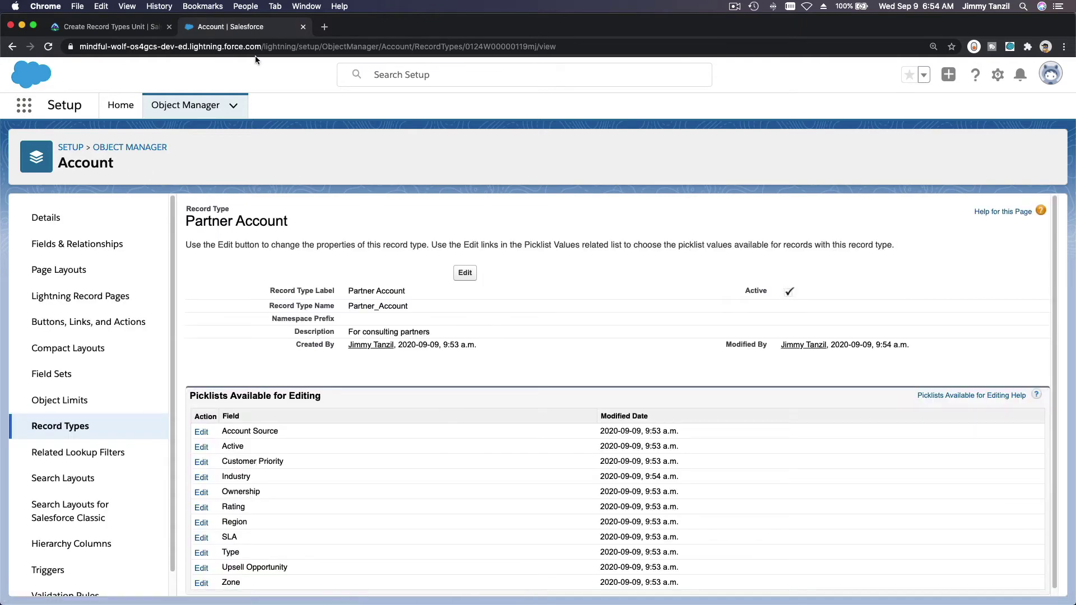
Read the Trailhead steps limiting Type to Channel Partner/Reseller, Installation Partner, Technology Partner and Other
left_click(140, 26)
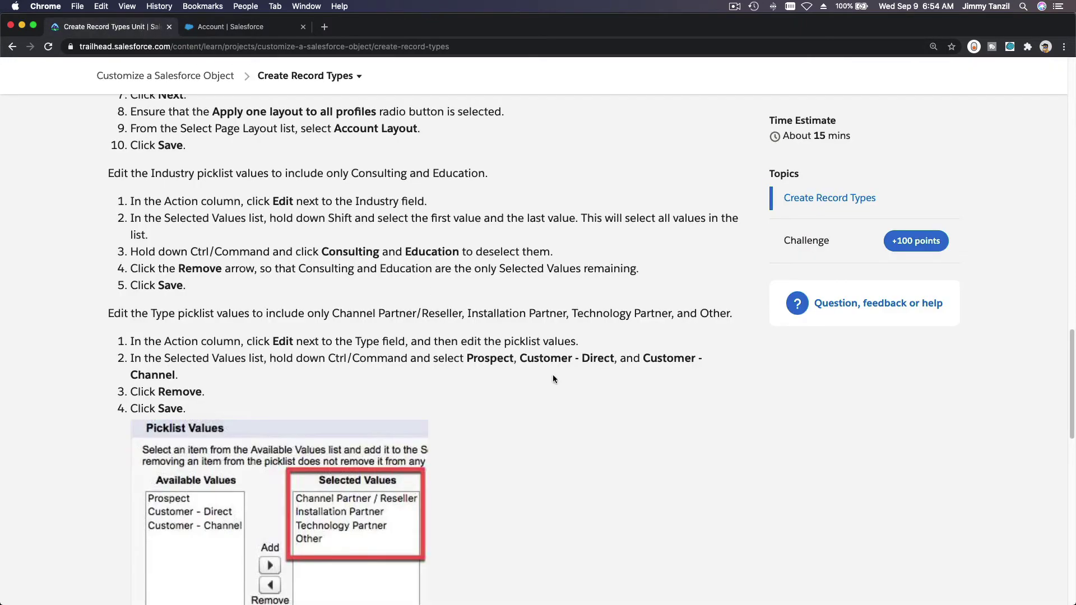
scroll(553, 376, "down", 1)
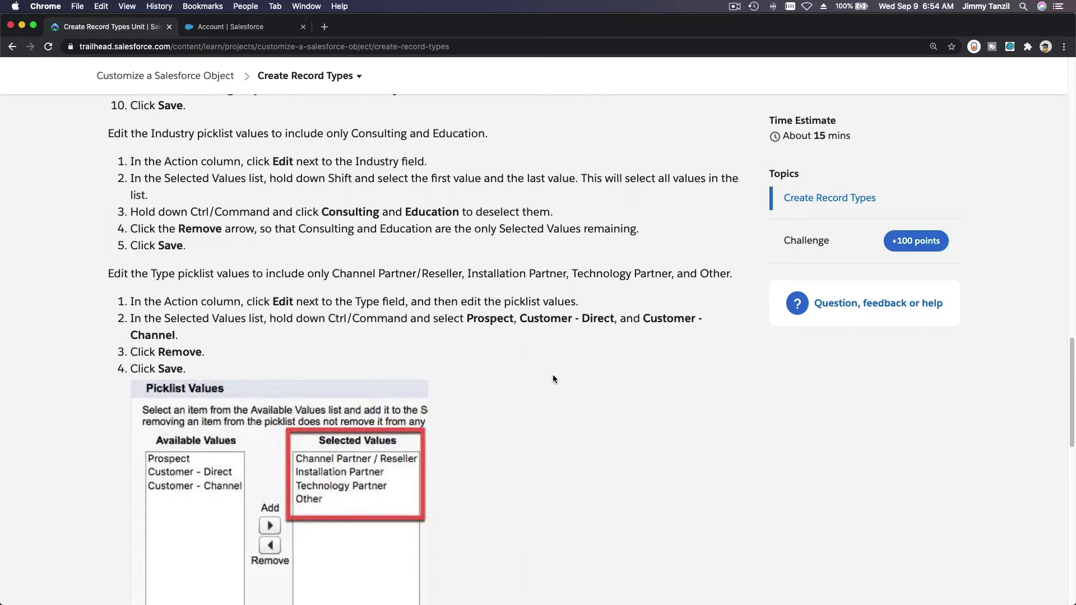
scroll(553, 375, "down", 1)
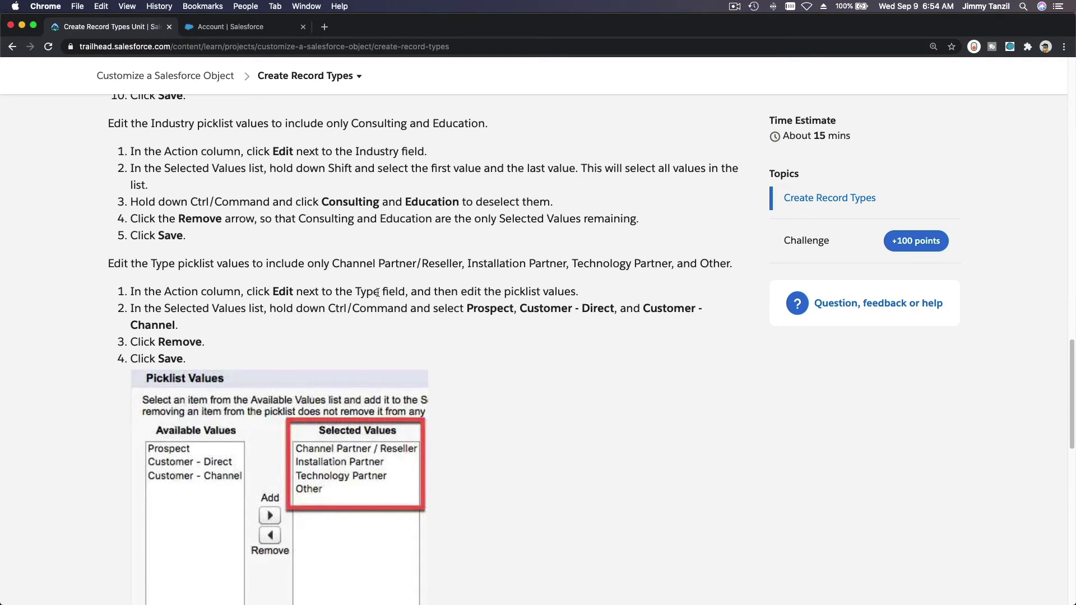
scroll(377, 292, "down", 1)
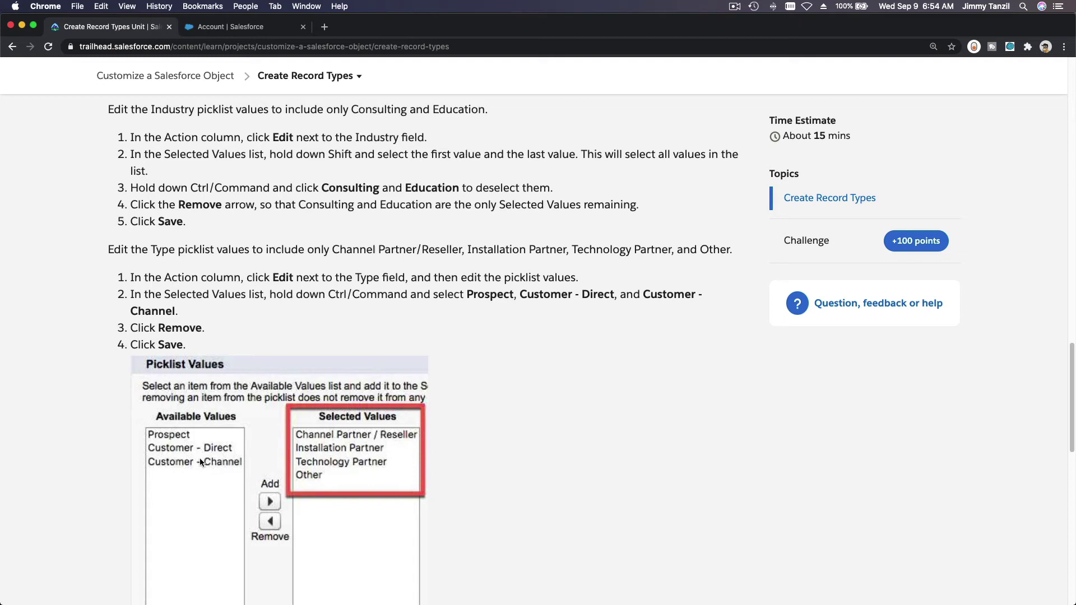
Remove Prospect, Customer - Direct and Customer - Channel from Partner Account's Type values and save
left_click(232, 27)
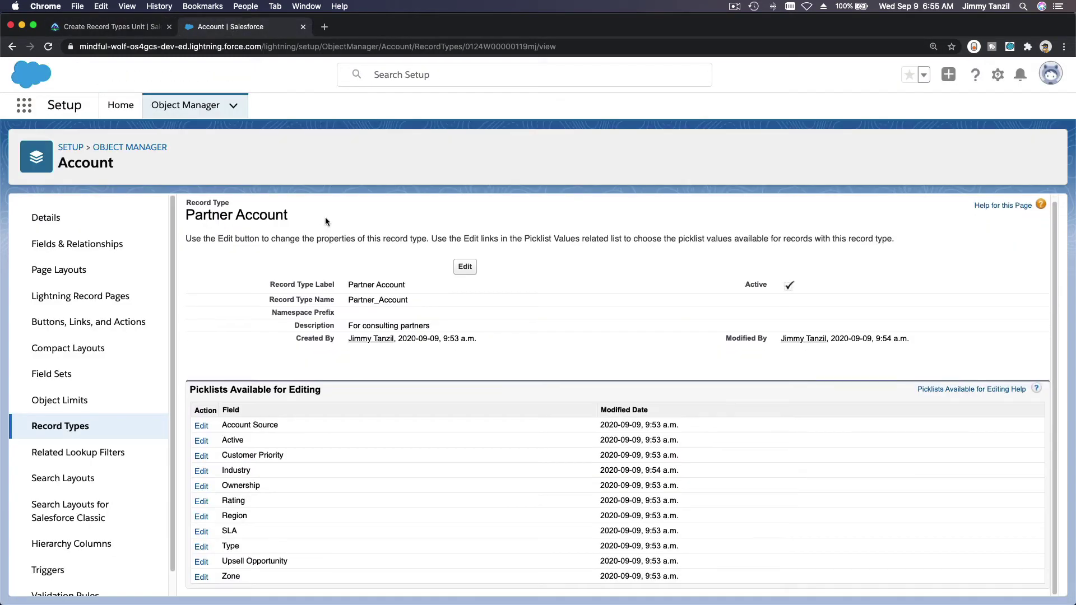
left_click(201, 547)
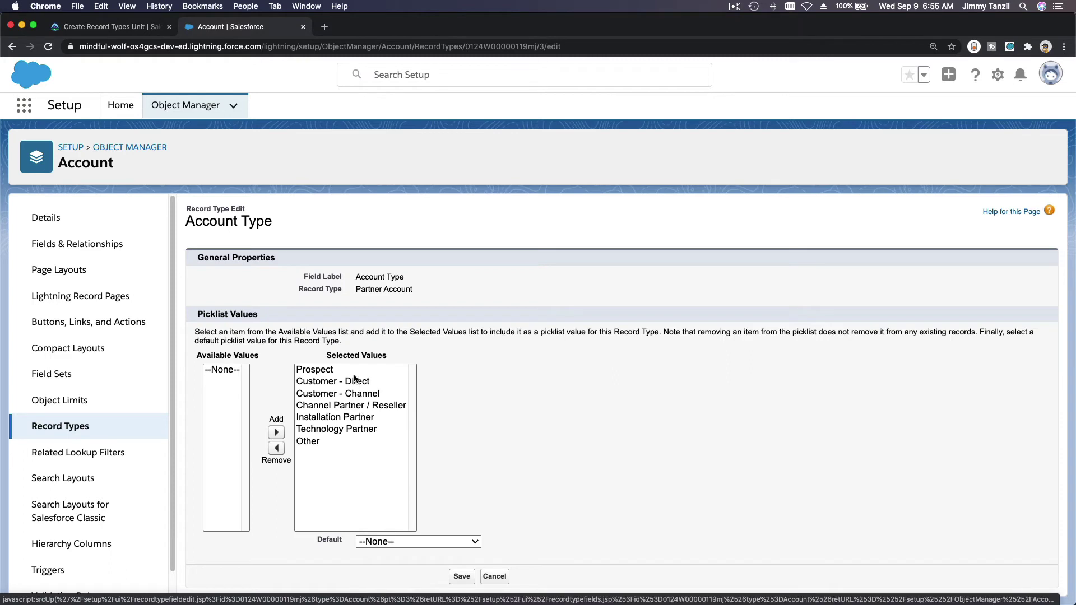
left_click(354, 385)
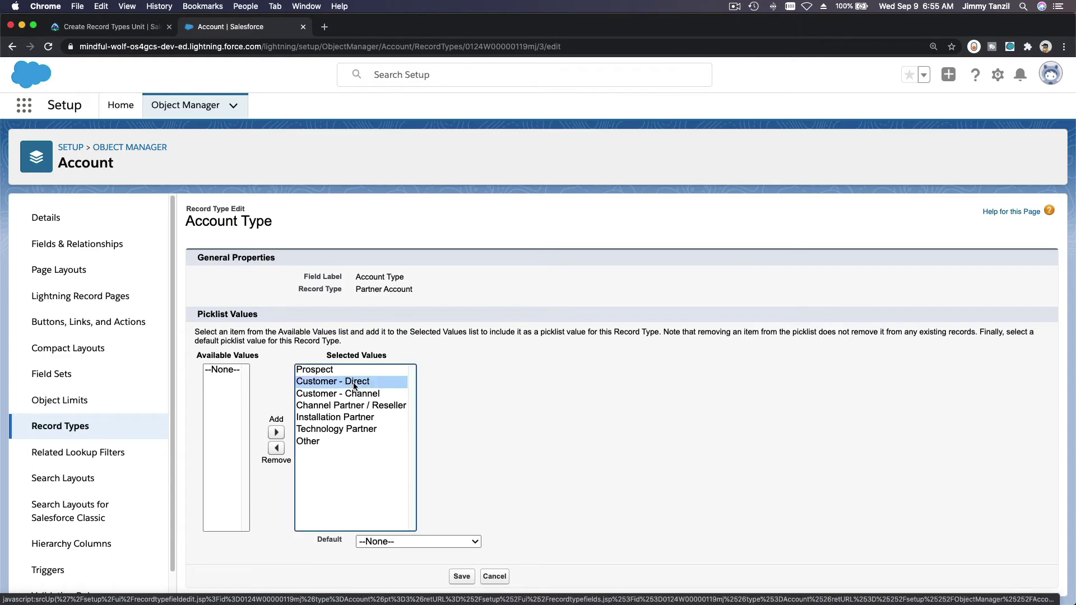
left_click(379, 394, "shift")
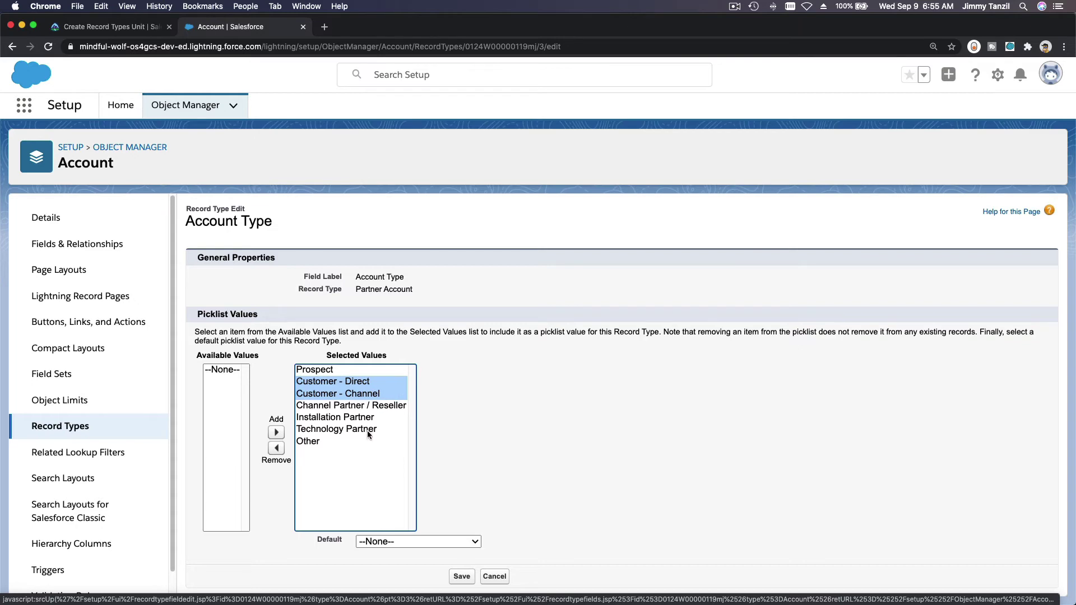
left_click(113, 27)
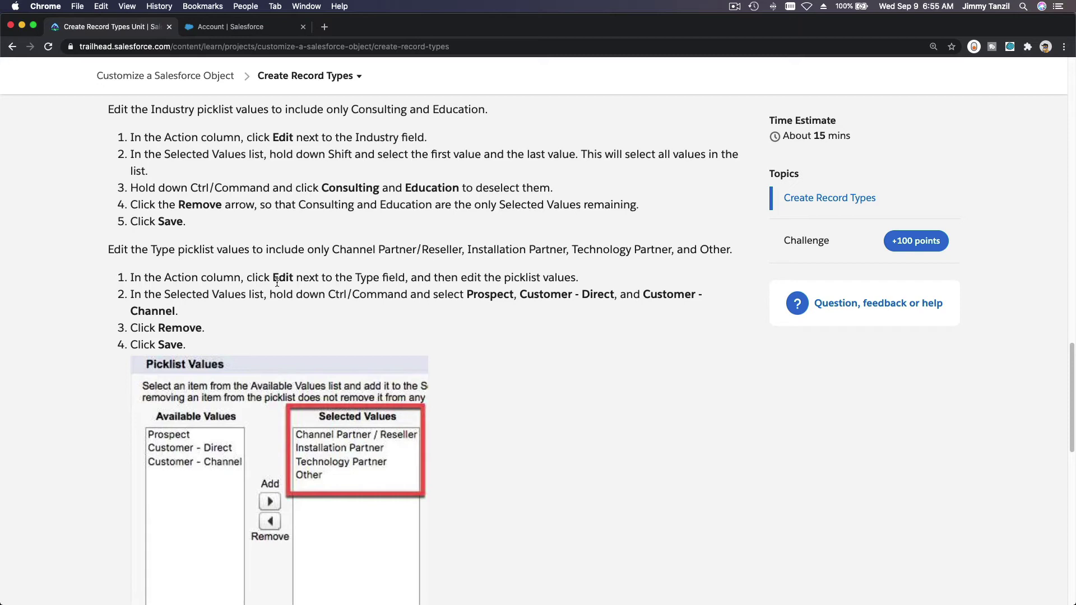
left_click(252, 27)
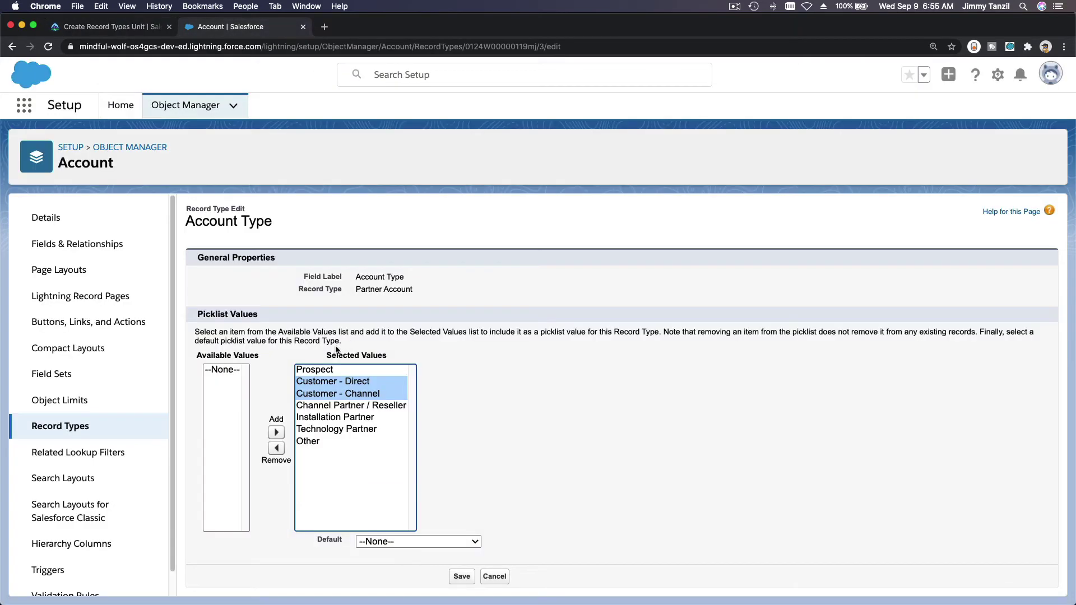
left_click(334, 368, "super")
left_click(275, 447)
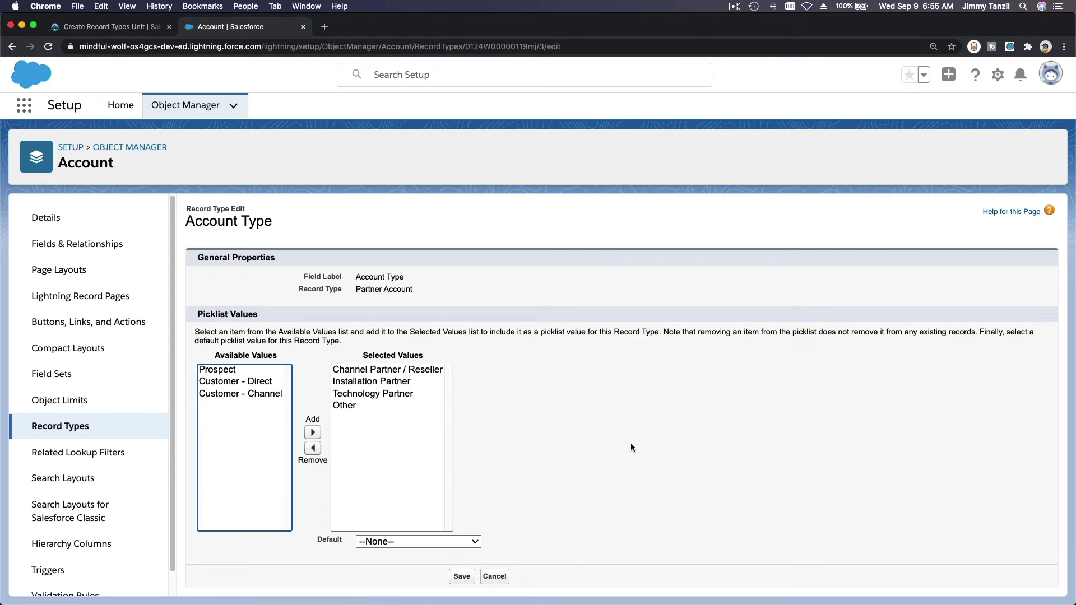
left_click(461, 576)
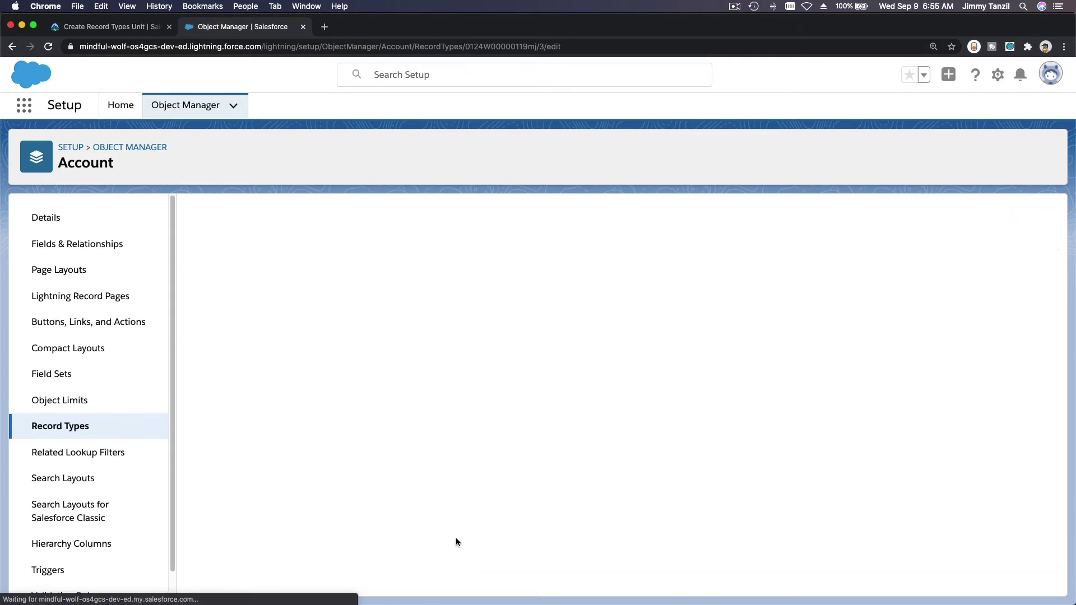
left_click(112, 27)
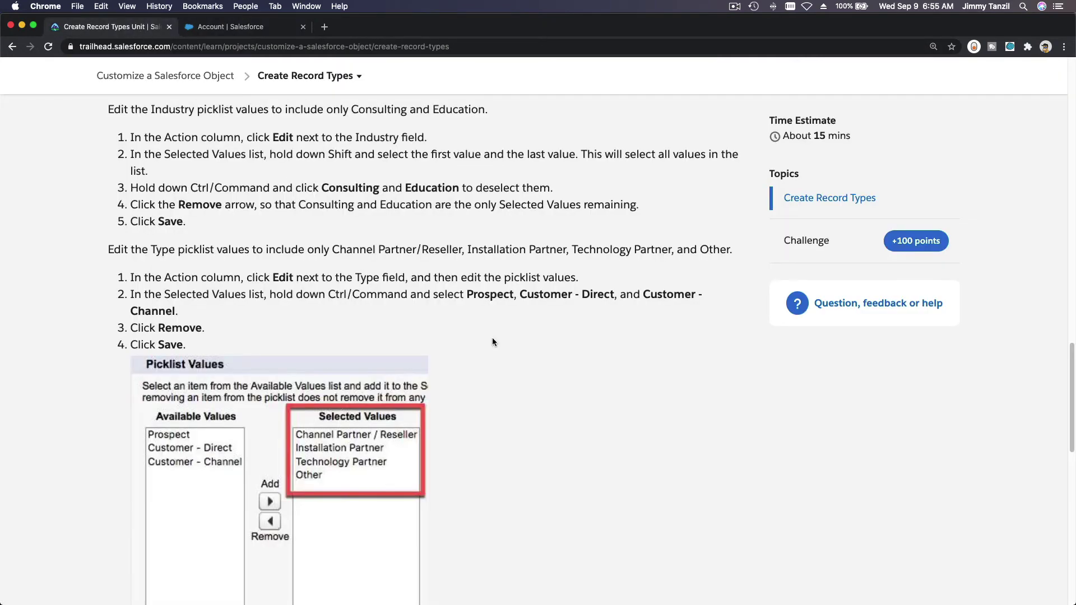
scroll(552, 371, "down", 7)
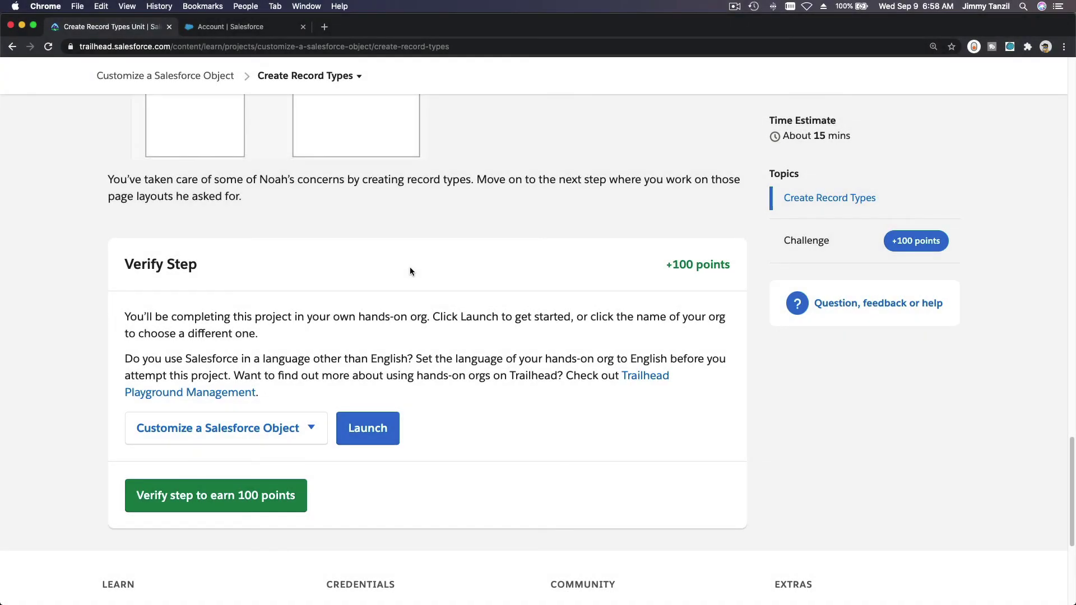
scroll(410, 272, "up", 15)
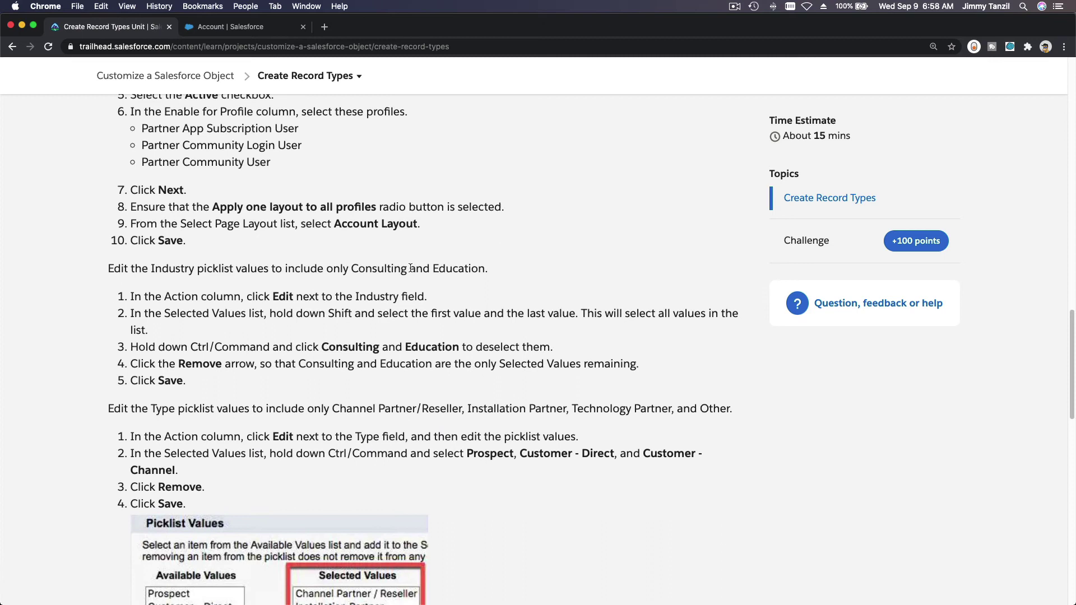
scroll(410, 271, "up", 4)
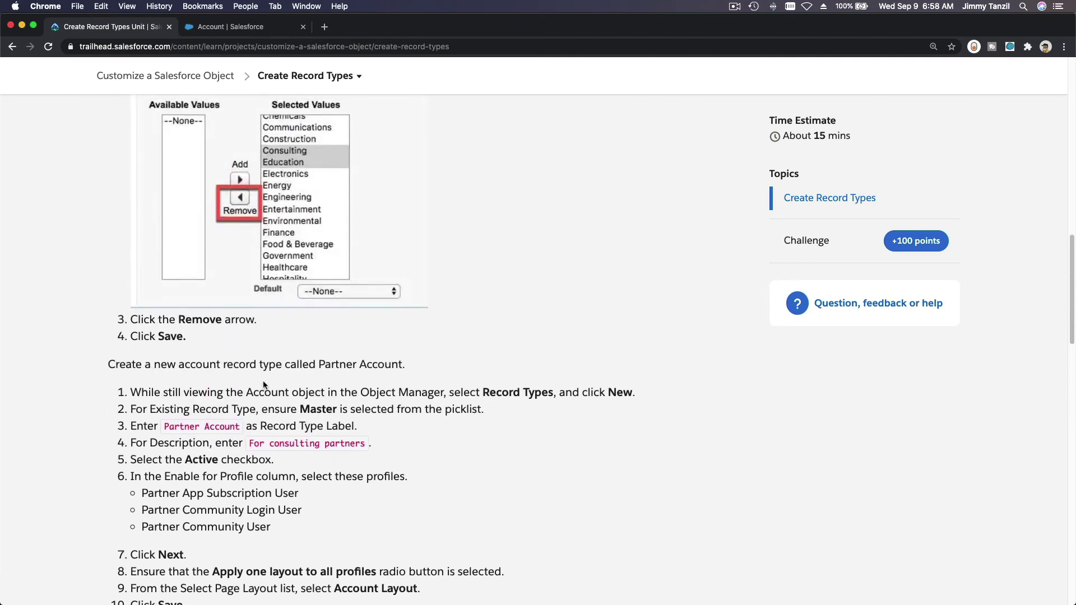
left_click_drag(163, 427, 237, 431)
scroll(238, 429, "up", 12)
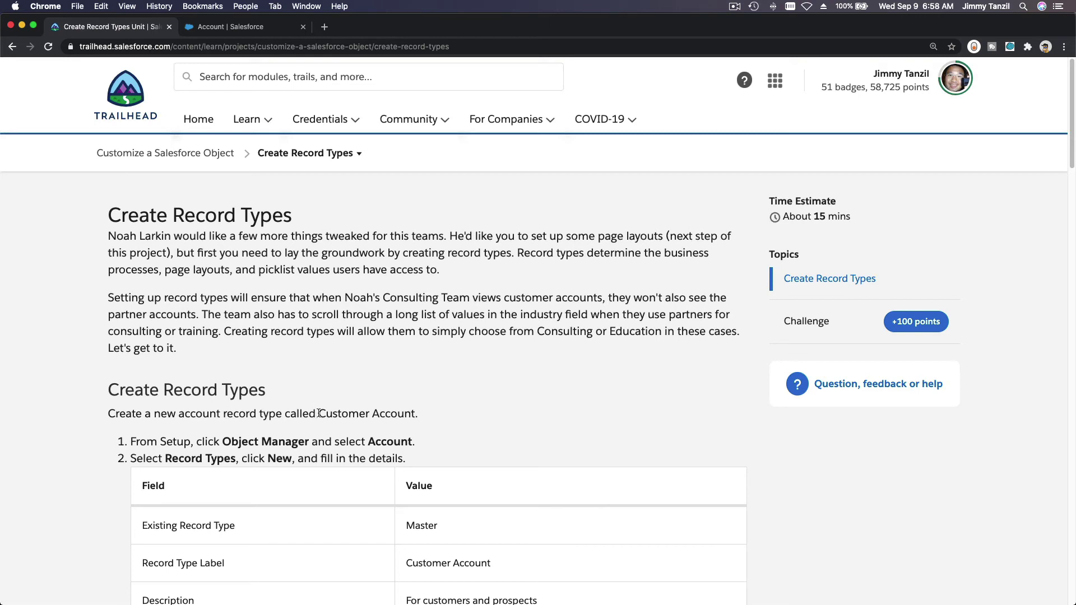
left_click_drag(319, 413, 456, 411)
left_click(456, 409)
scroll(457, 415, "down", 5)
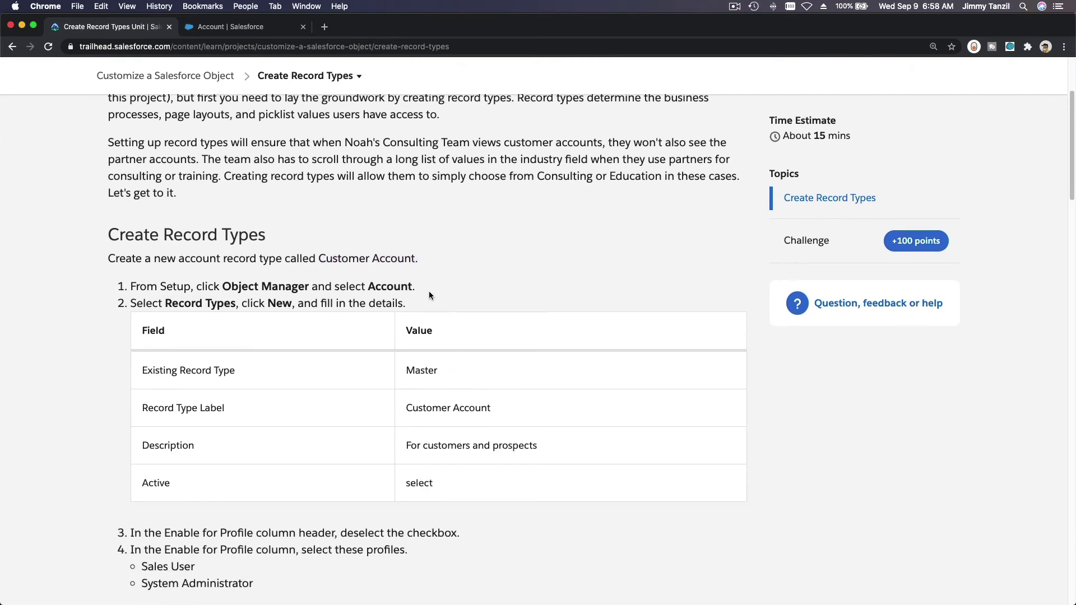
scroll(358, 241, "down", 15)
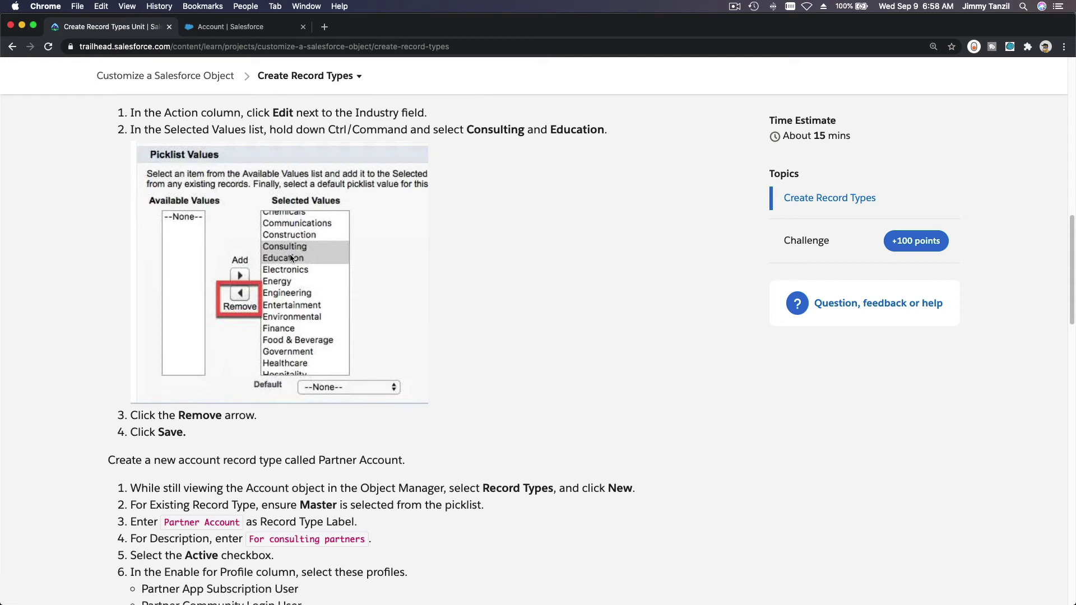
scroll(291, 258, "down", 5)
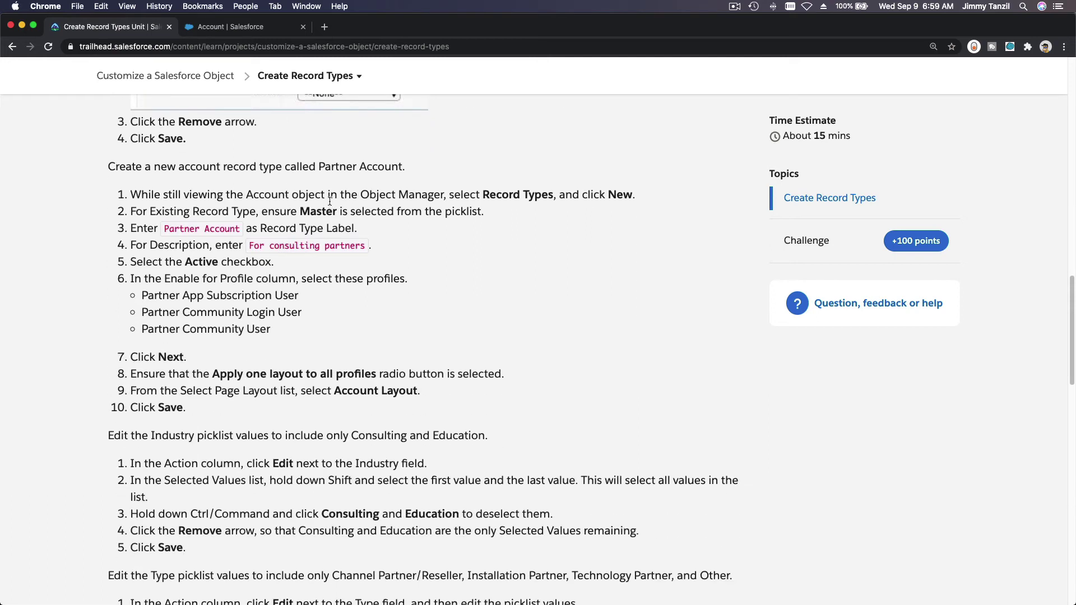
scroll(330, 201, "down", 5)
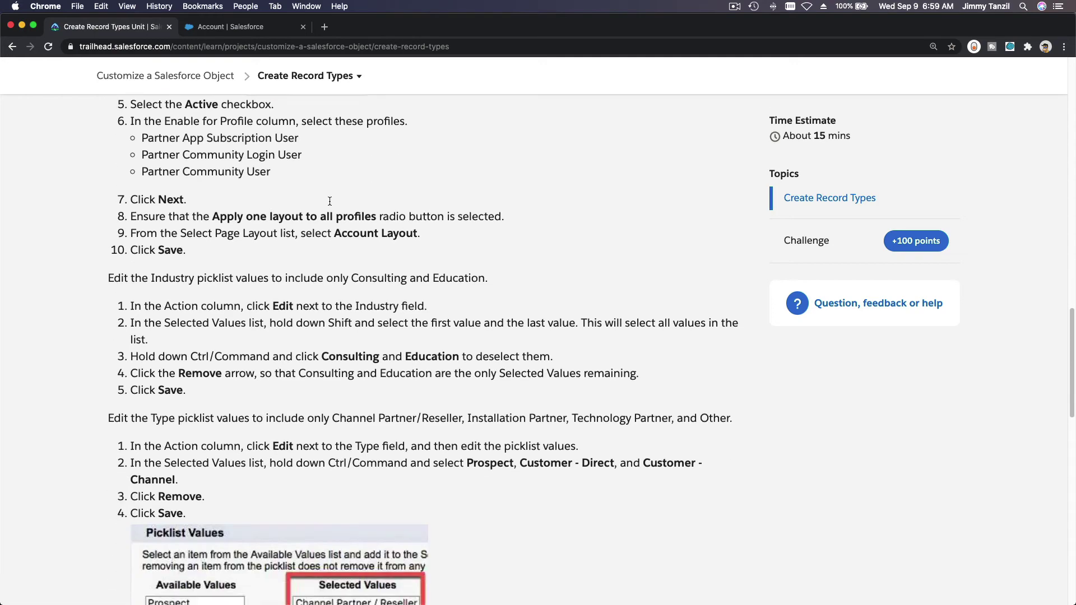
scroll(330, 200, "up", 4)
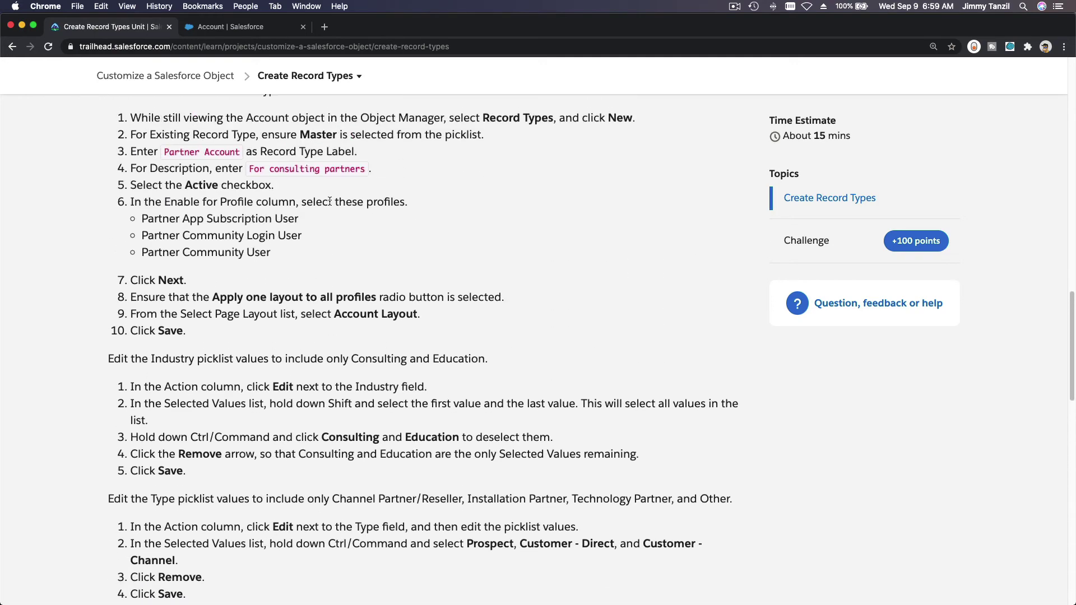
scroll(330, 201, "up", 6)
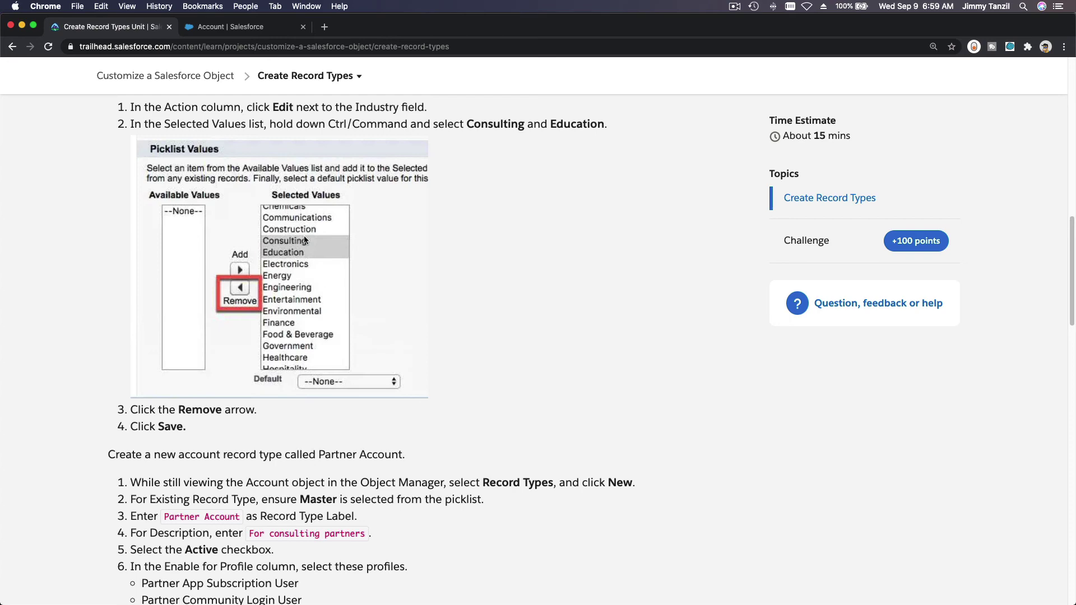
scroll(304, 240, "down", 7)
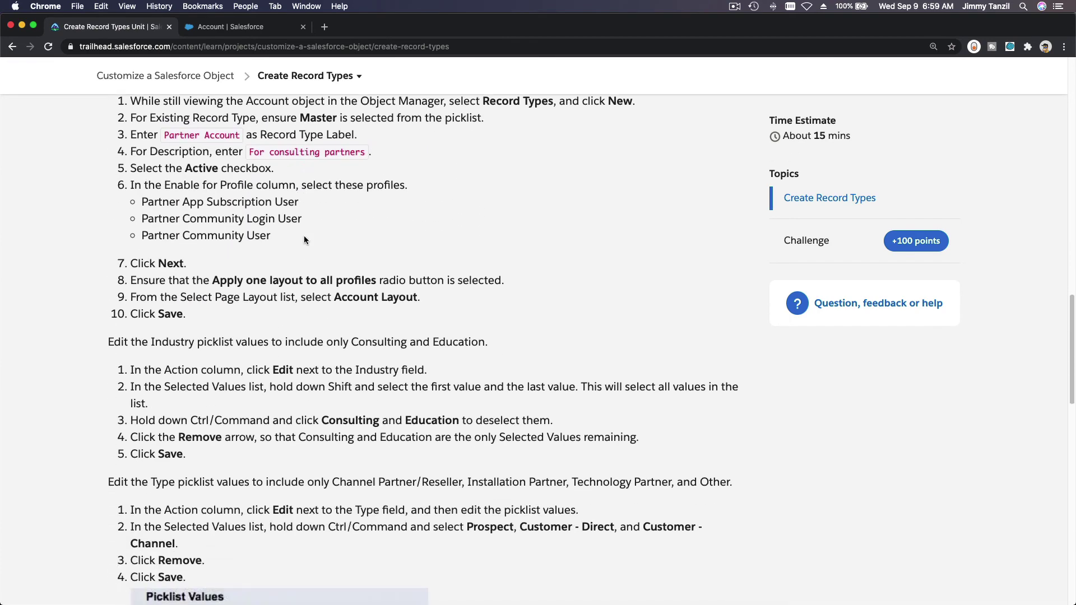
scroll(304, 240, "down", 5)
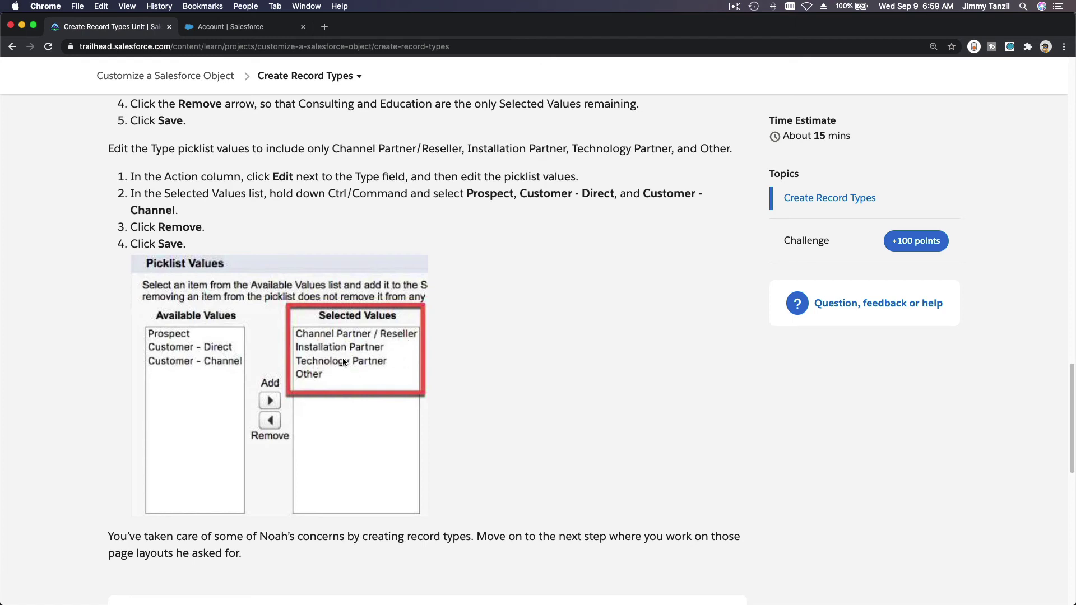
double_click(167, 147)
left_click(540, 333)
scroll(519, 319, "down", 10)
Verify the Create Record Types challenge for +100 points, glancing at the project's step list
scroll(491, 241, "up", 3)
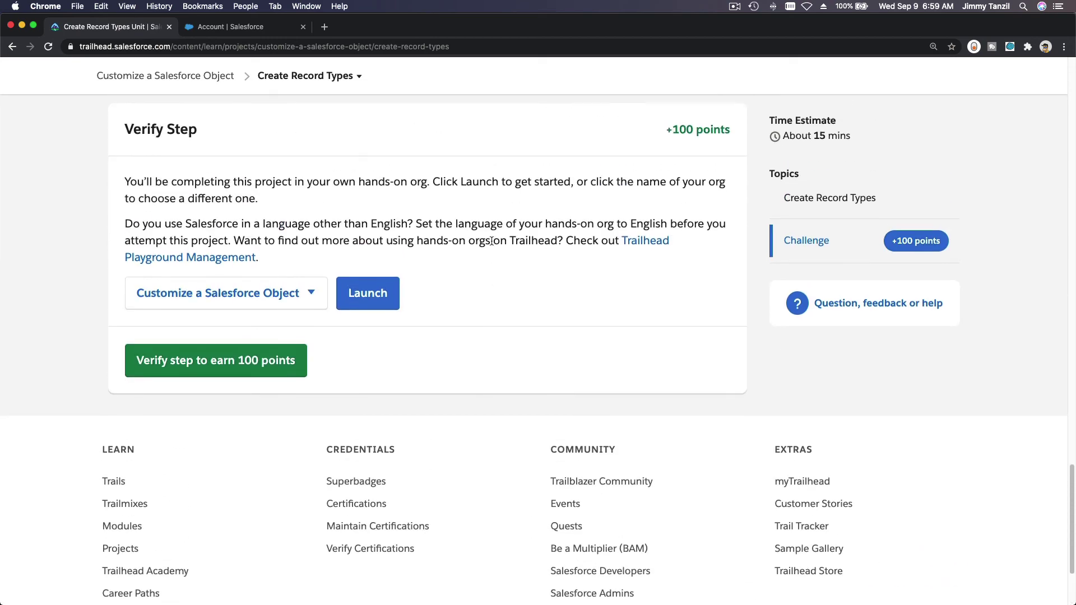
scroll(491, 241, "up", 1)
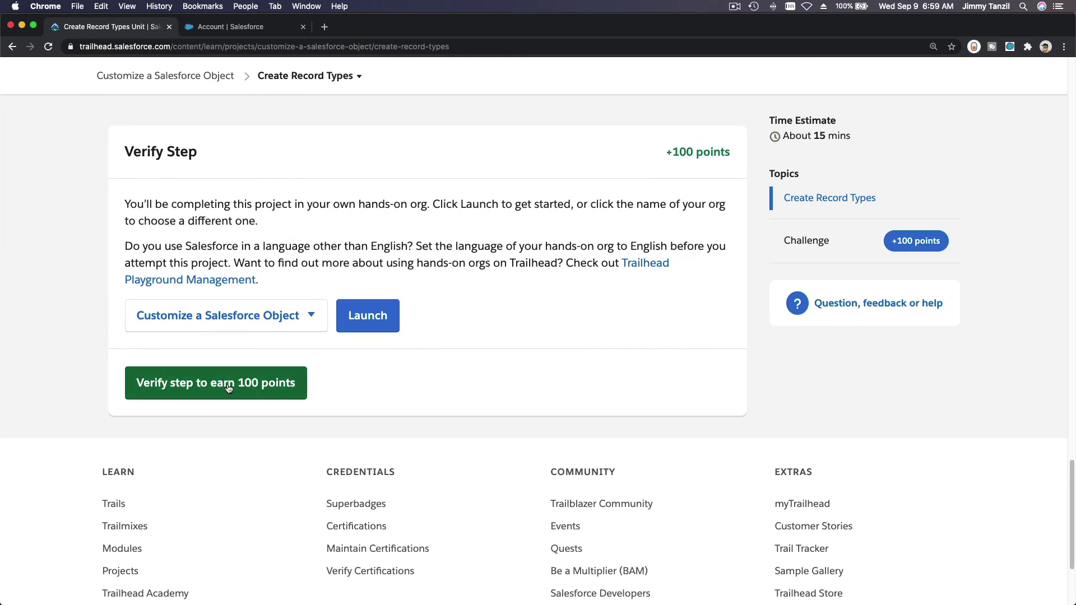
left_click(228, 388)
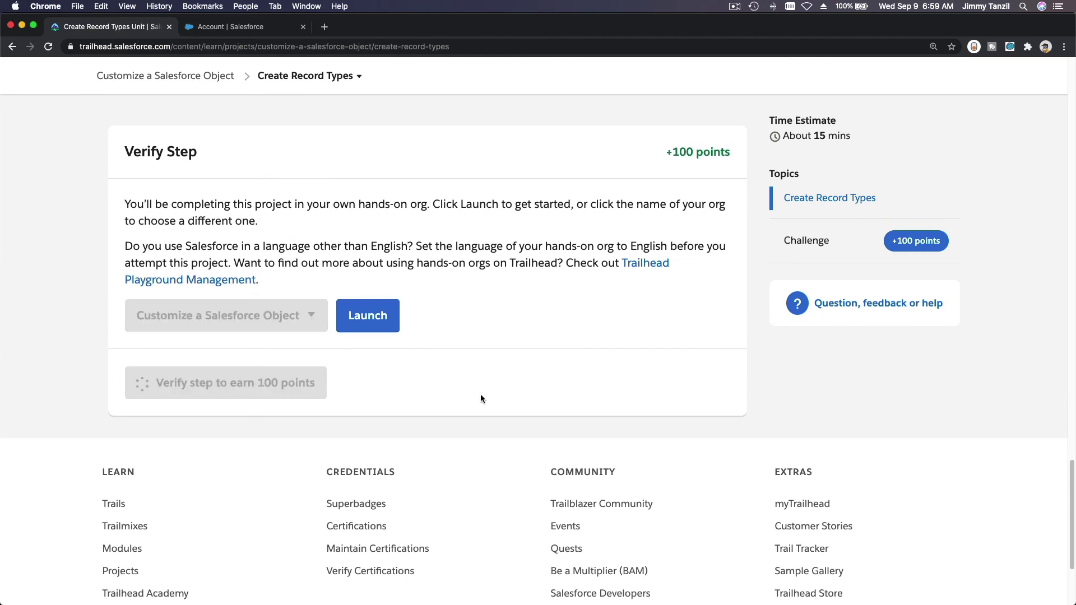
left_click(314, 77)
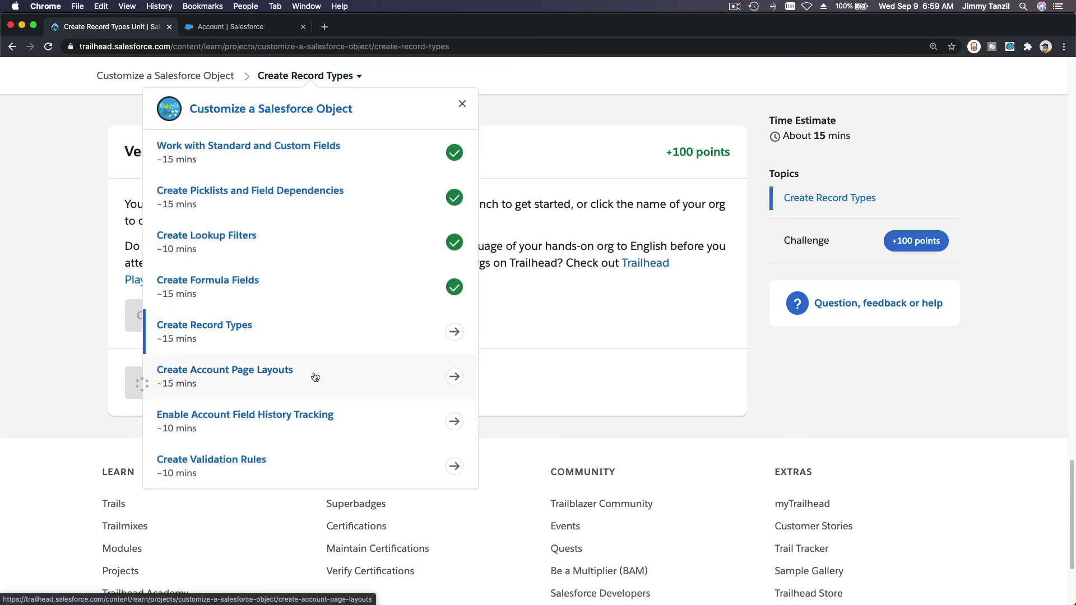
left_click(674, 319)
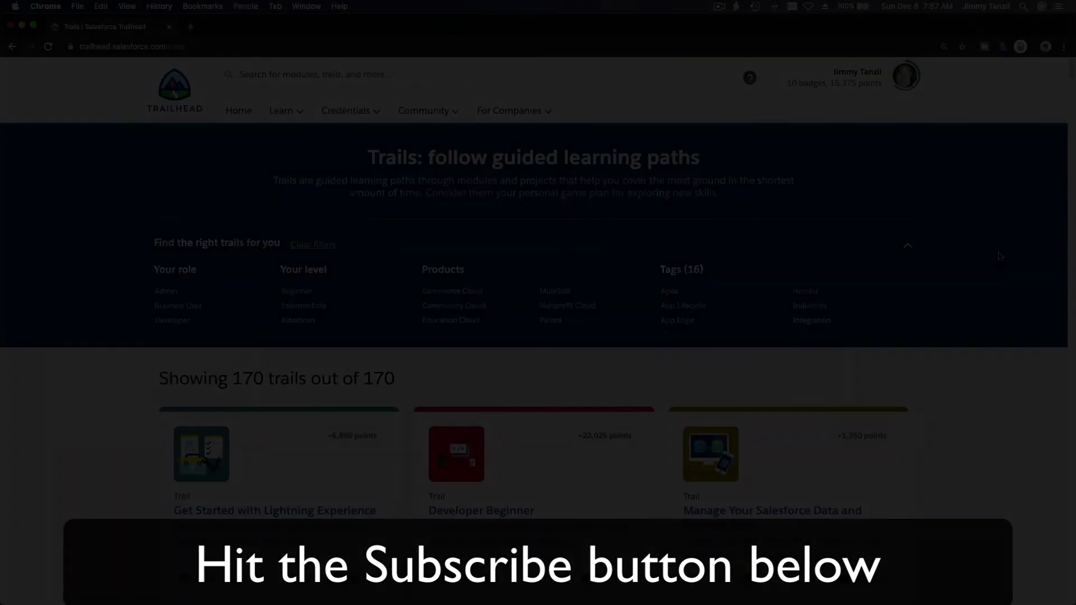
Scroll the AppExchange home page past sponsored solutions and top categories to the Blaze Your Trail section
scroll(997, 256, "down", 20)
scroll(998, 256, "down", 10)
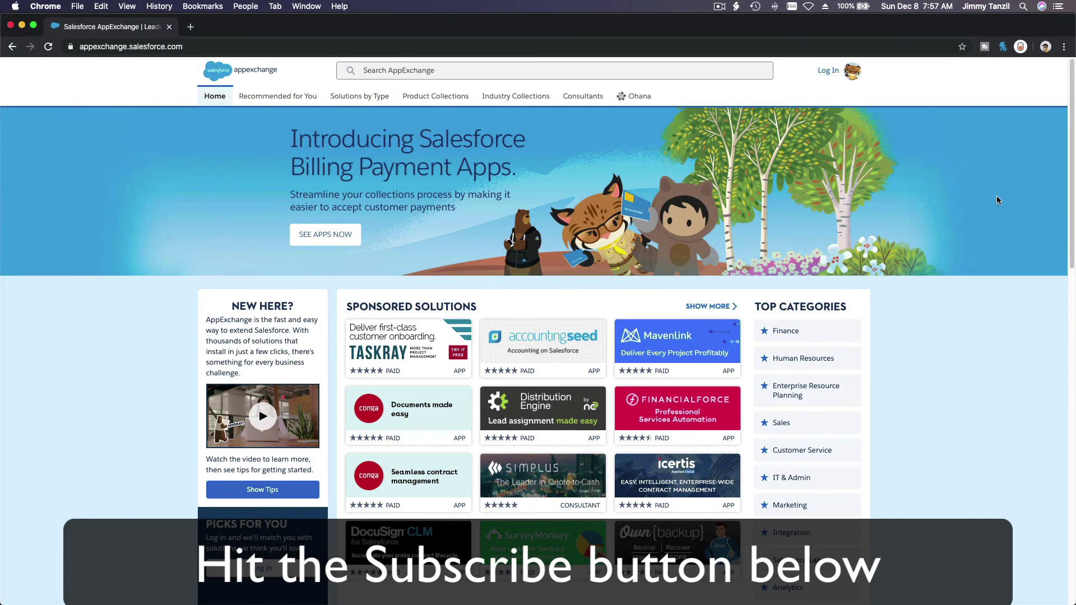
scroll(996, 199, "down", 10)
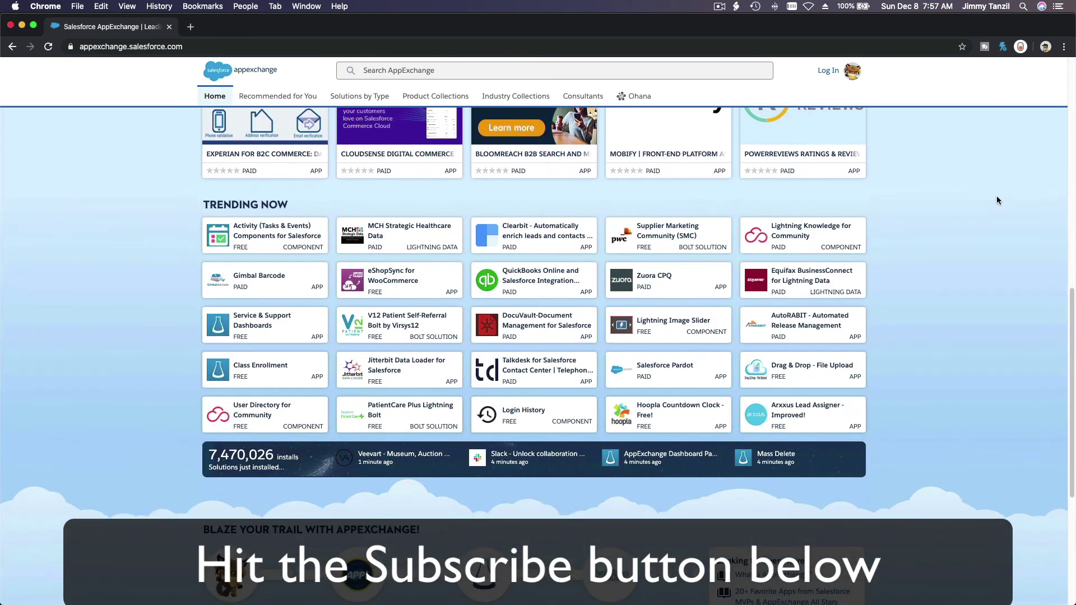
scroll(996, 200, "down", 5)
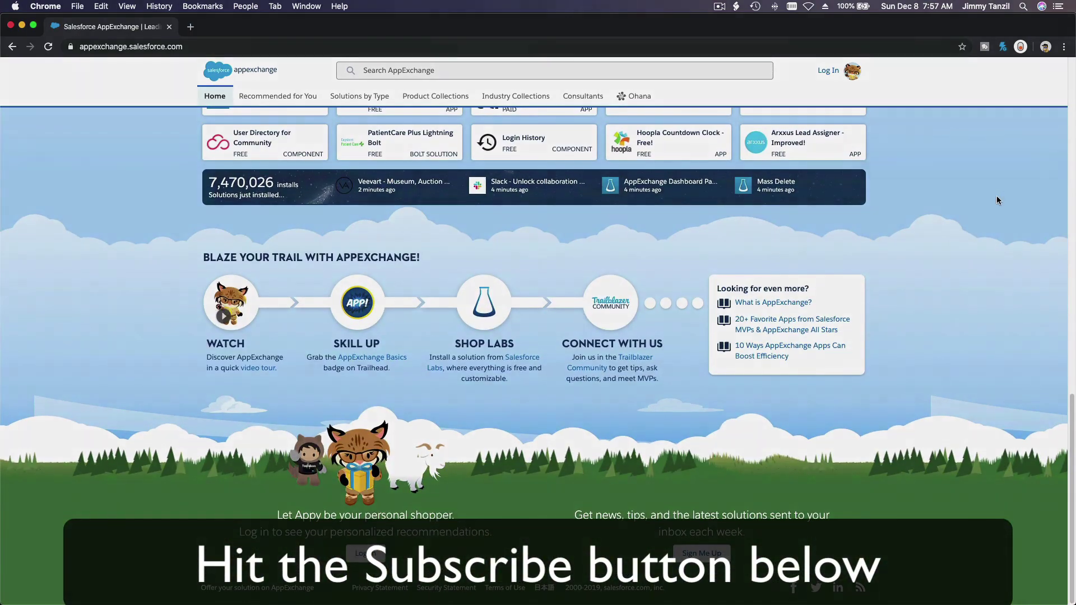